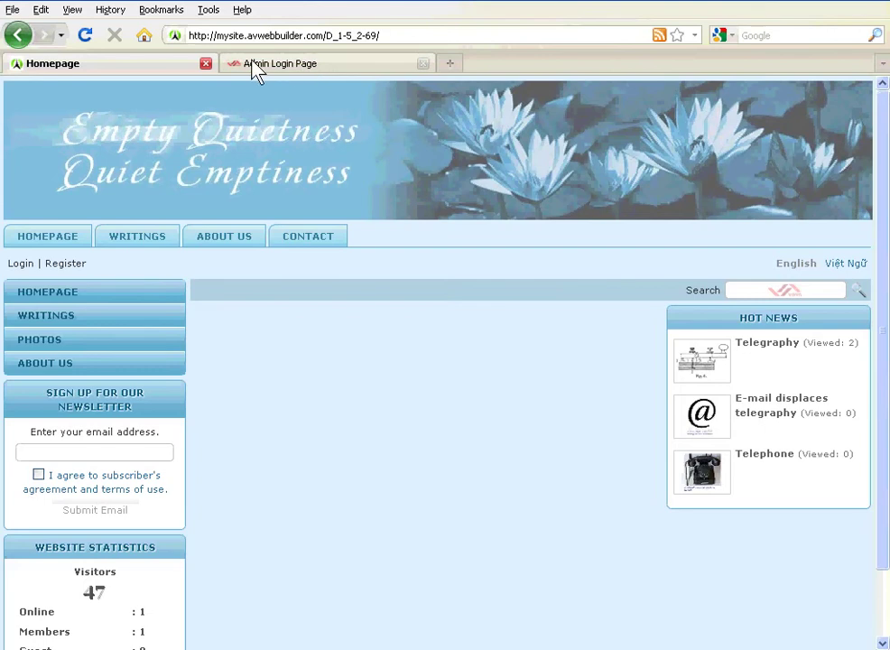
- Log in to the AV Web Builder control panel with English as the login language
left_click(294, 70)
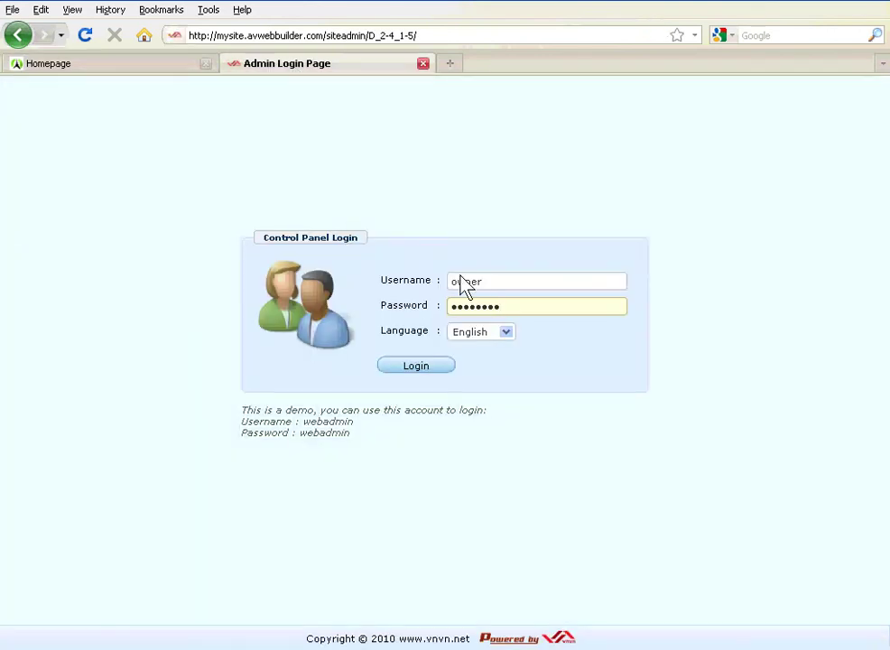
left_click(506, 332)
left_click(474, 350)
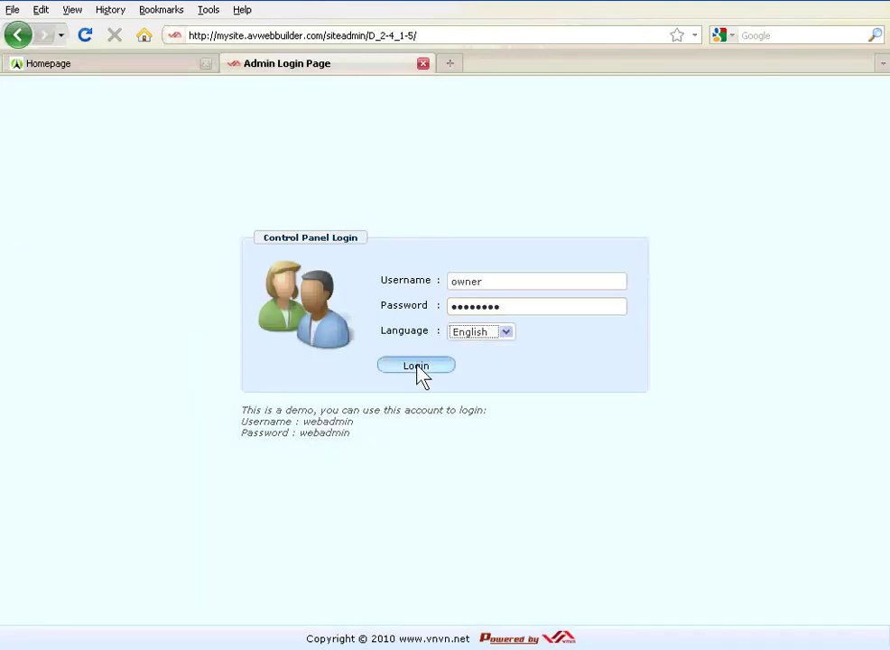
left_click(417, 367)
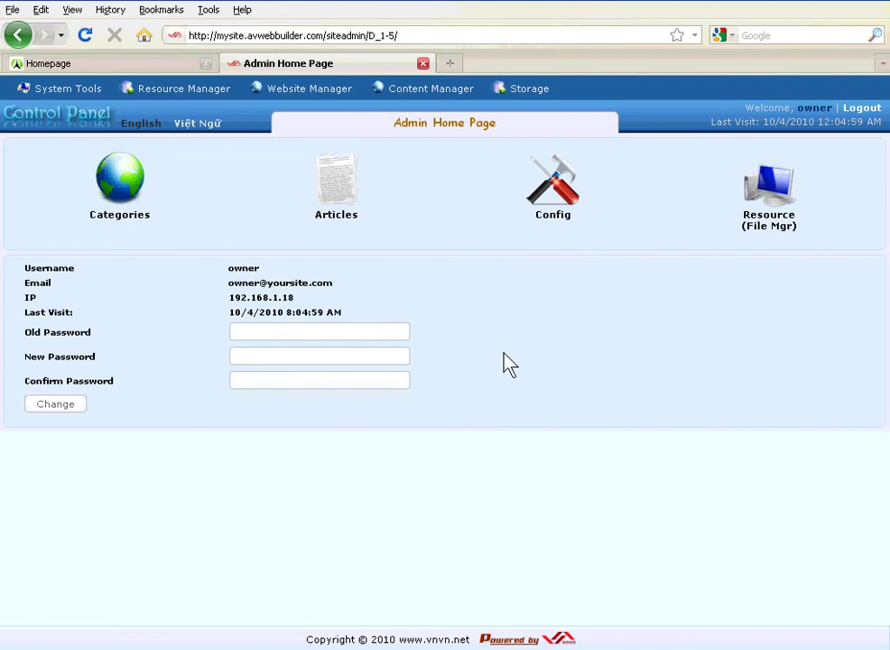
mouse_move(306, 94)
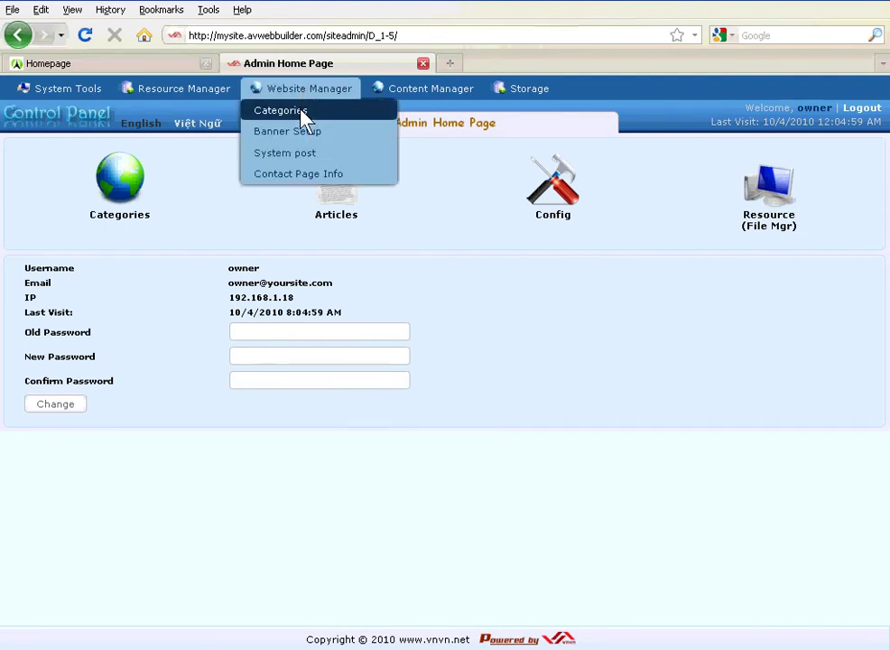
- List the English Site categories at 15 records per page
left_click(125, 194)
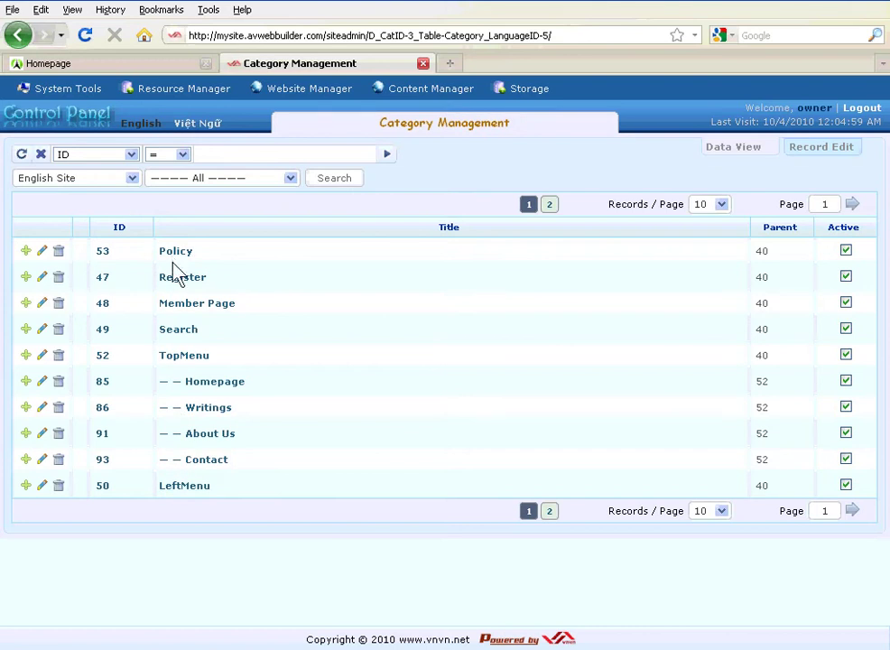
left_click(721, 206)
left_click(719, 255)
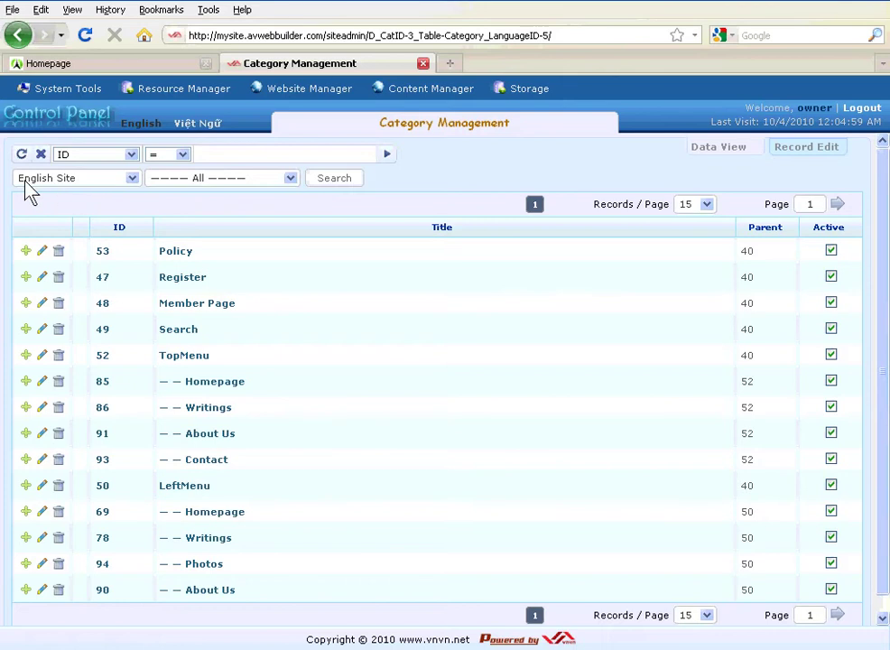
left_click(73, 181)
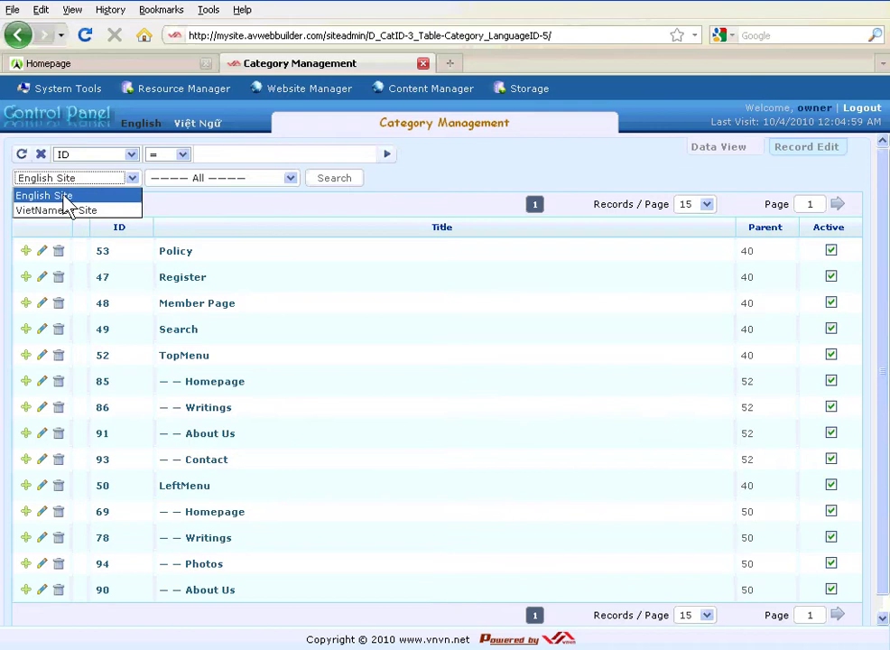
left_click(65, 197)
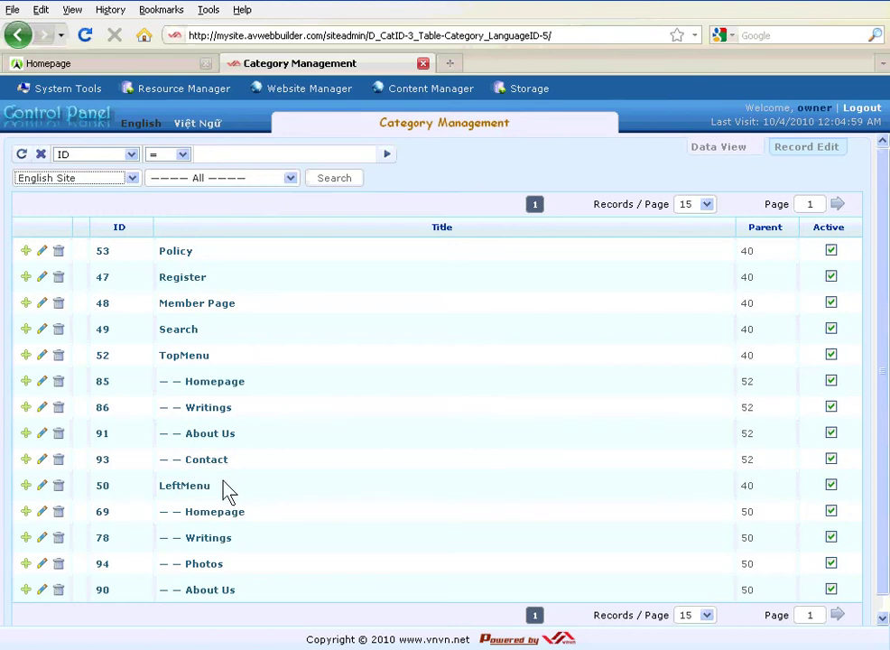
- Open the Record Edit form for categories
left_click_drag(228, 490, 159, 489)
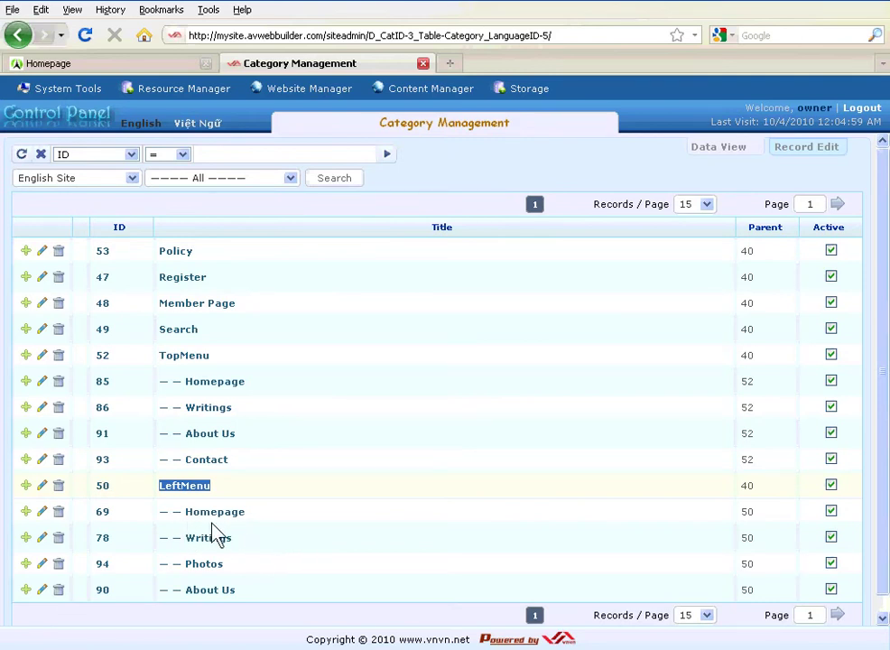
left_click_drag(771, 149, 847, 162)
left_click(840, 150)
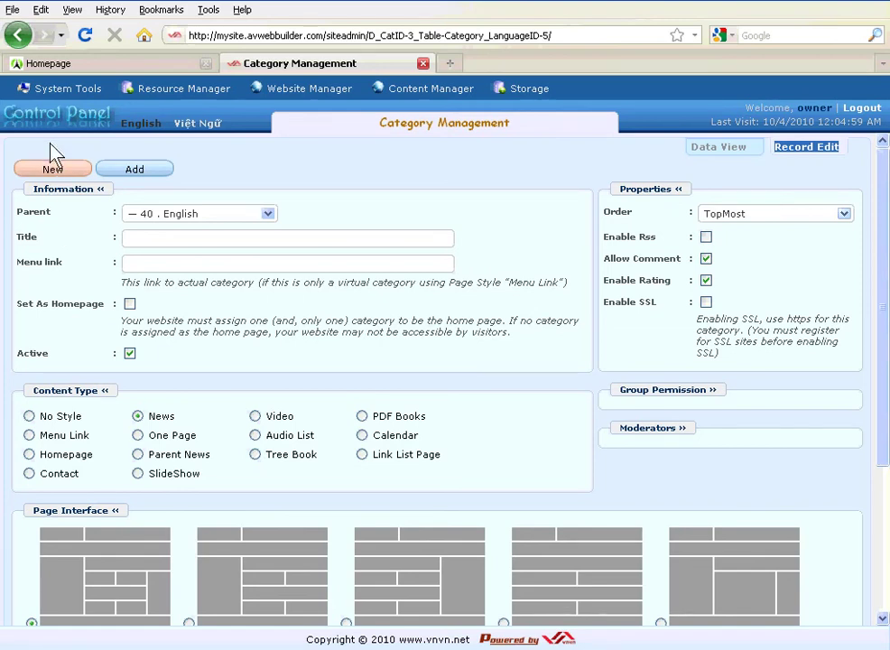
- Start a new category record with parent 50 . LeftMenu
left_click(52, 170)
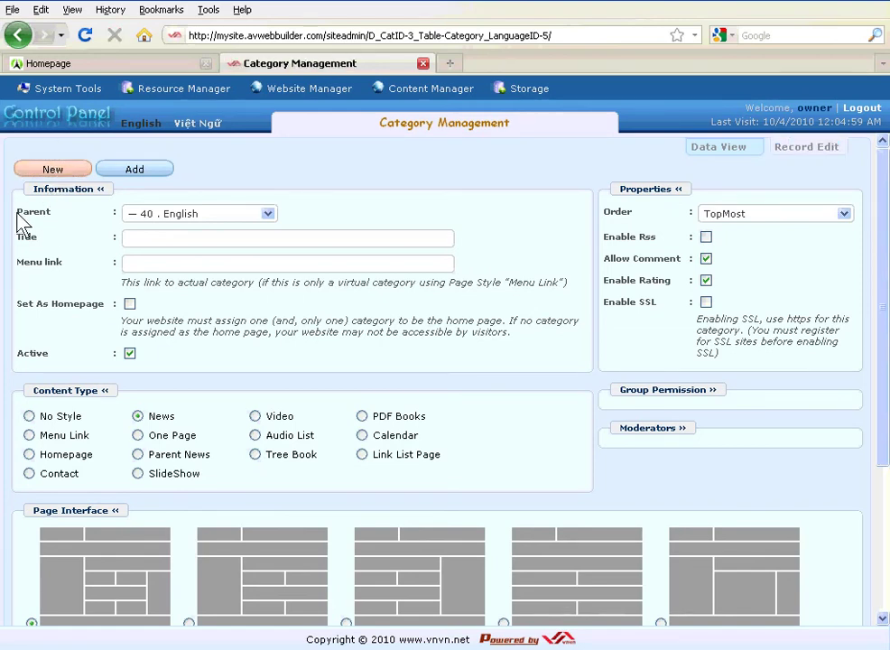
left_click_drag(15, 213, 70, 217)
left_click_drag(20, 238, 47, 246)
left_click_drag(32, 394, 94, 392)
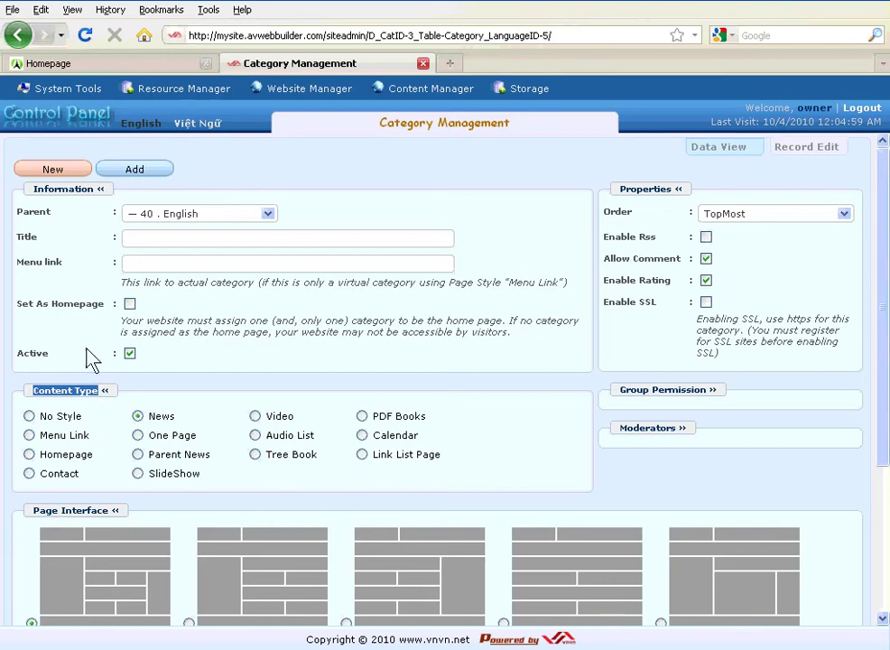
left_click_drag(16, 213, 58, 216)
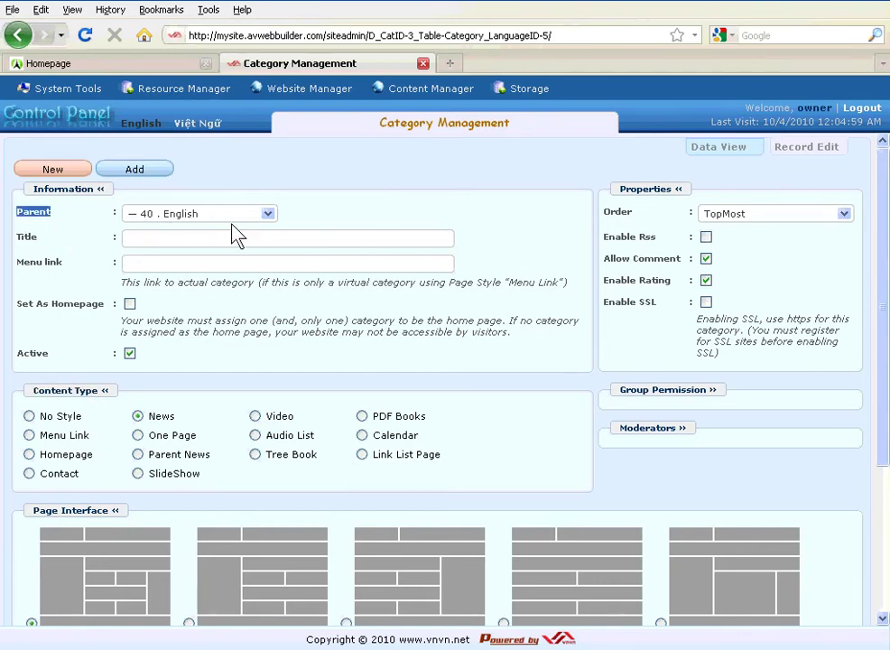
left_click(269, 214)
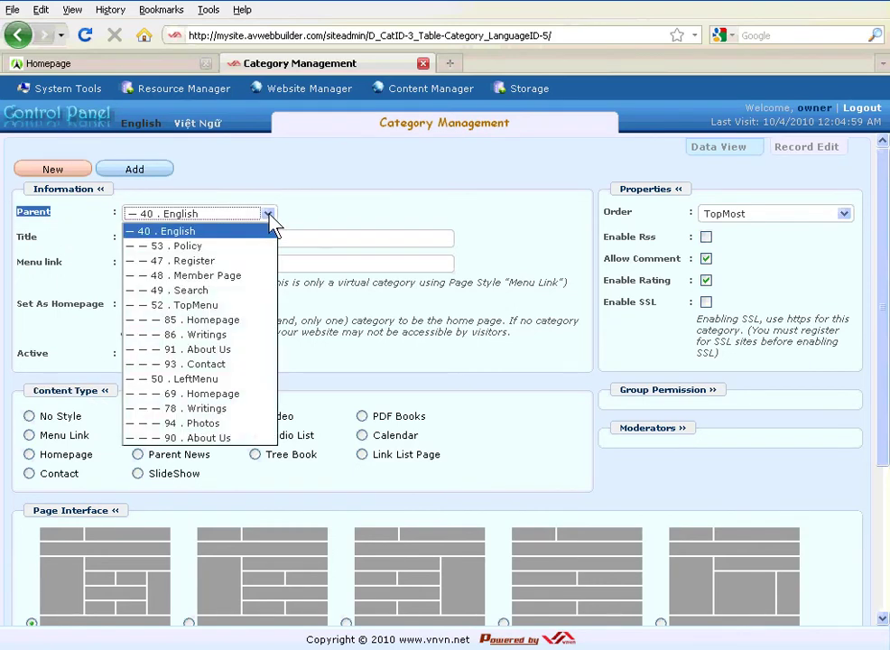
left_click(224, 380)
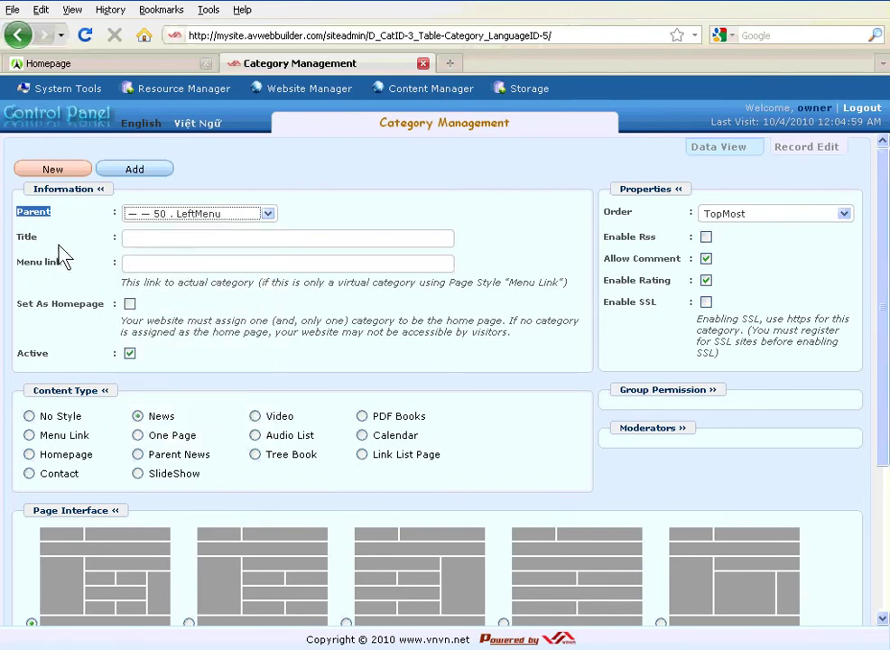
- Title the category 'Video' and set its content type to Video
double_click(16, 239)
left_click(166, 242)
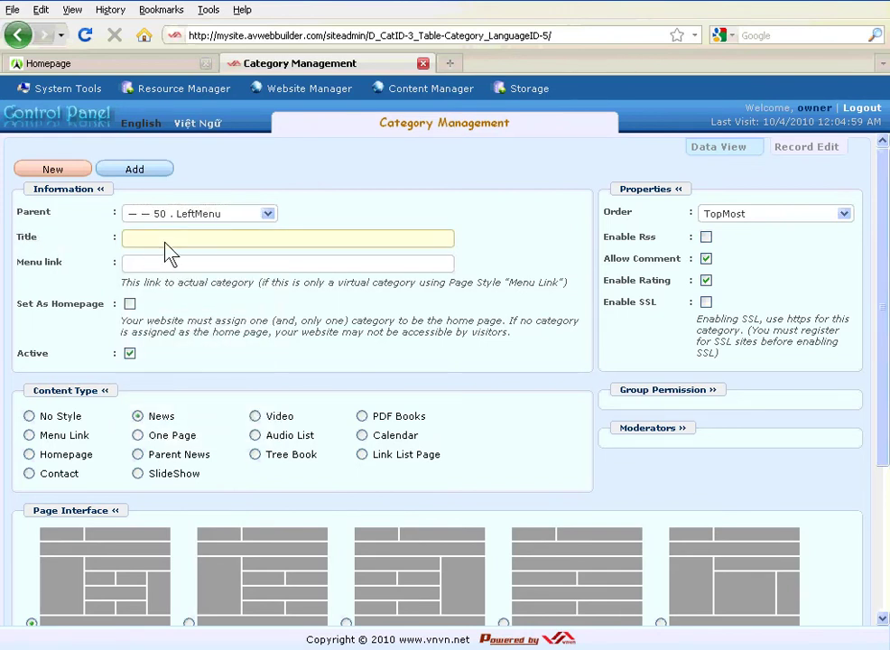
type("Video")
triple_click(98, 403)
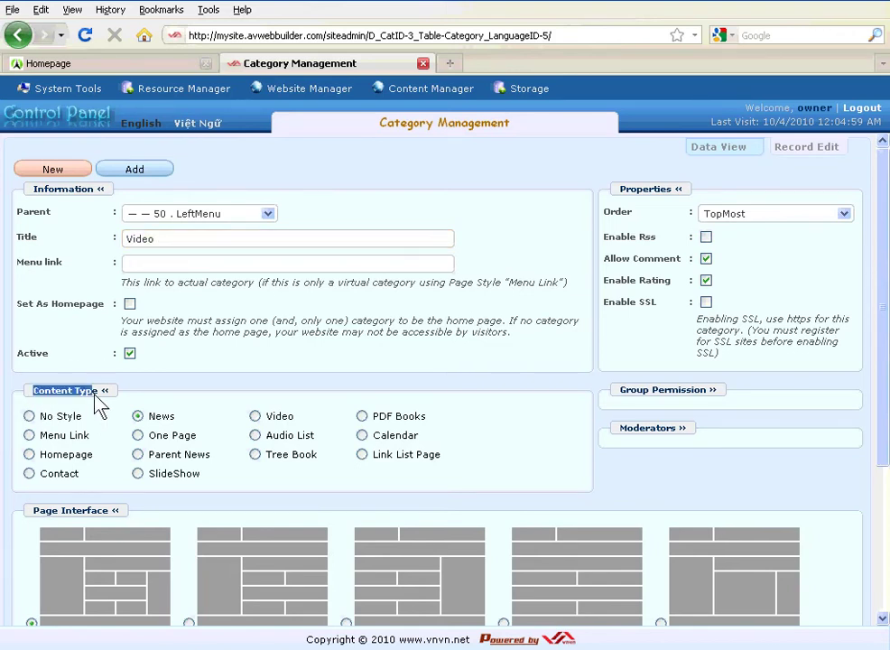
left_click(302, 421)
double_click(276, 420)
left_click(269, 424)
double_click(278, 418)
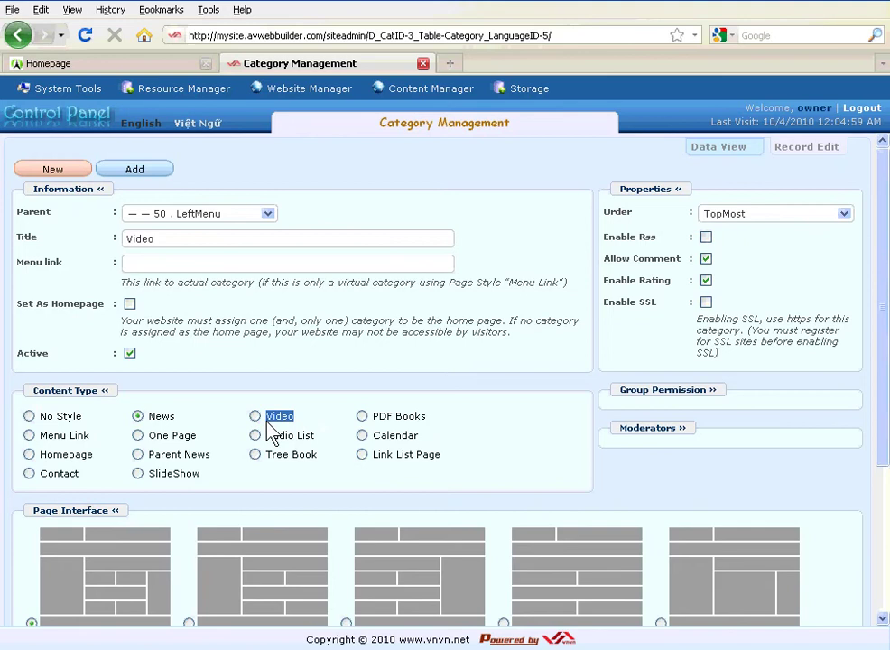
left_click(316, 428)
double_click(278, 417)
left_click(255, 417)
- Add the new Video category and confirm it was saved
left_click(137, 172)
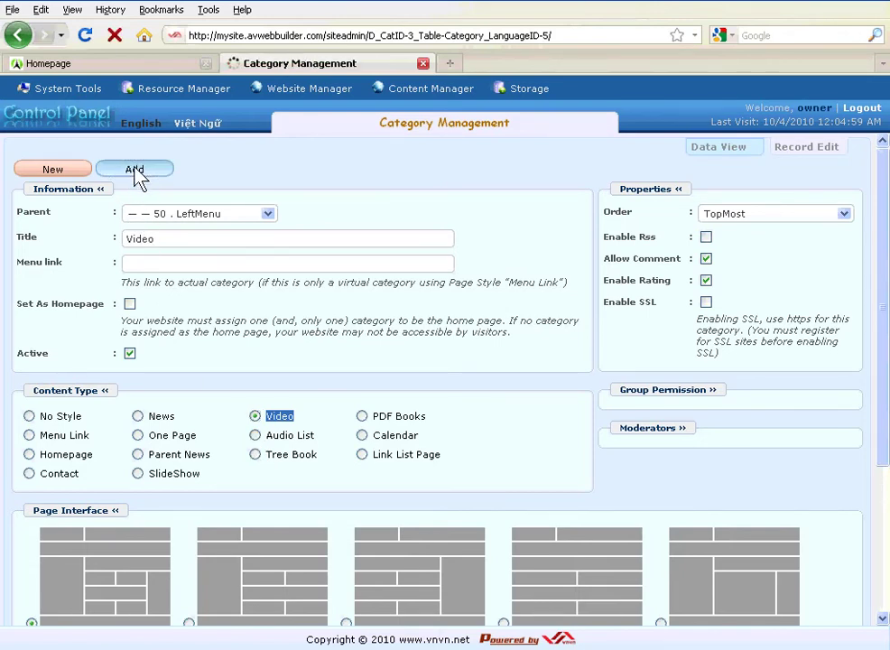
left_click_drag(179, 167, 25, 166)
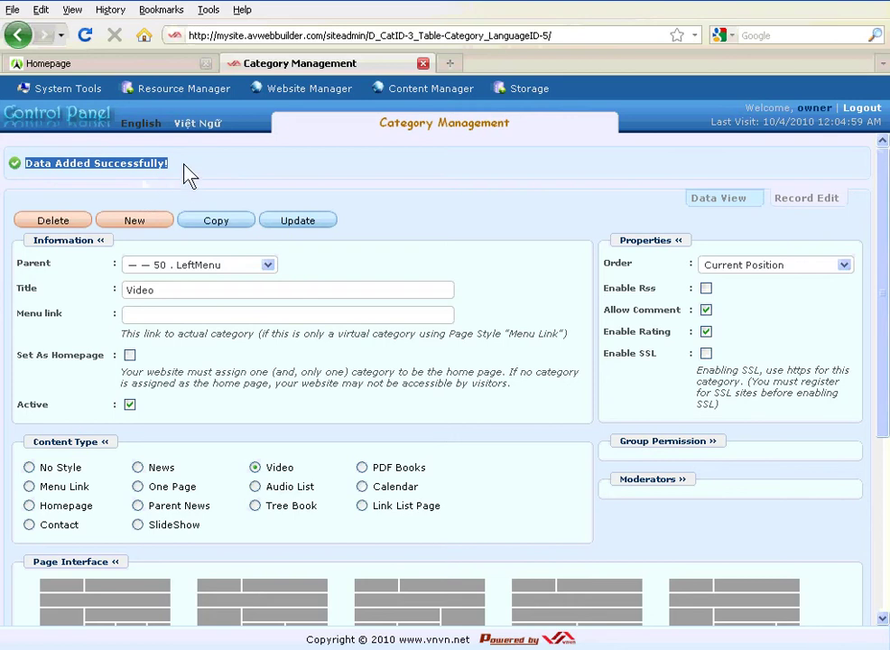
left_click(778, 303)
left_click_drag(633, 263, 626, 276)
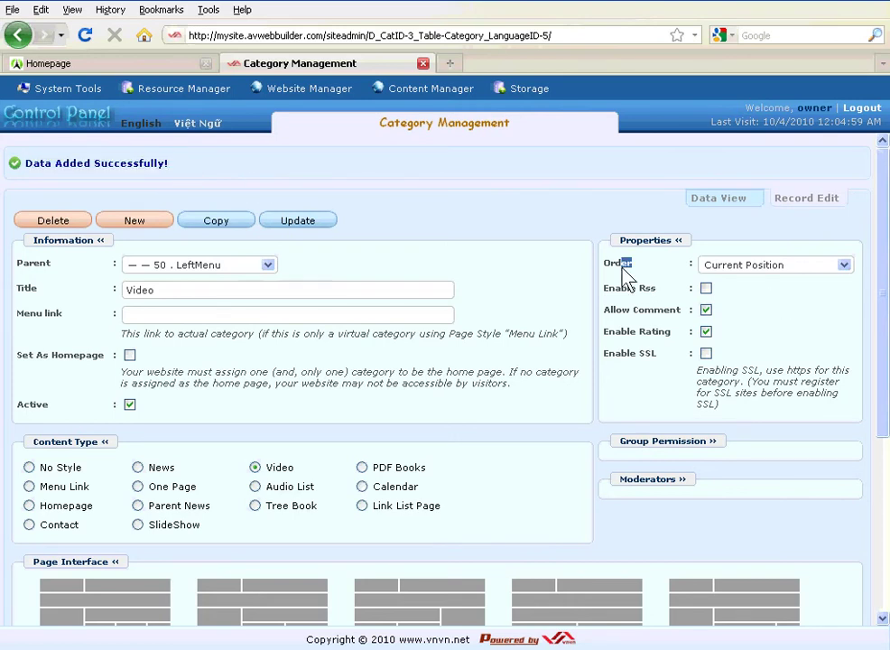
double_click(619, 264)
double_click(652, 241)
double_click(607, 265)
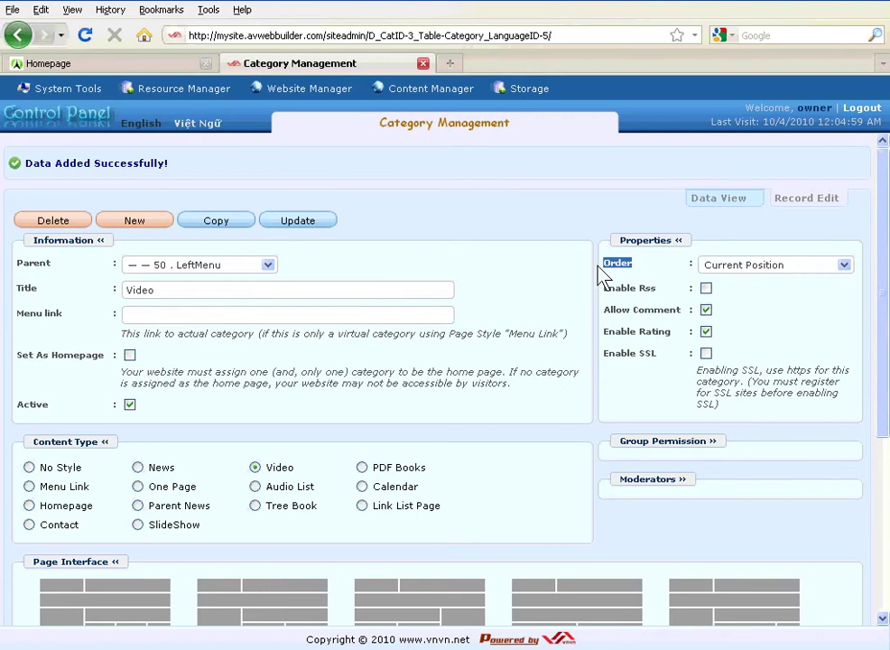
- Set the category's Order to After : Homepage, update it, and return to the homepage tab
left_click(844, 265)
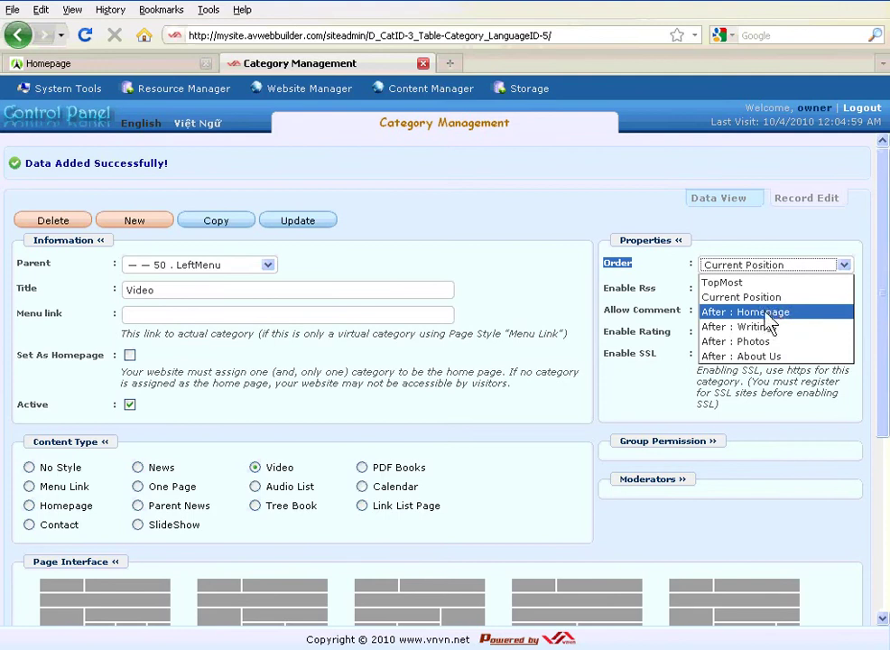
left_click(766, 313)
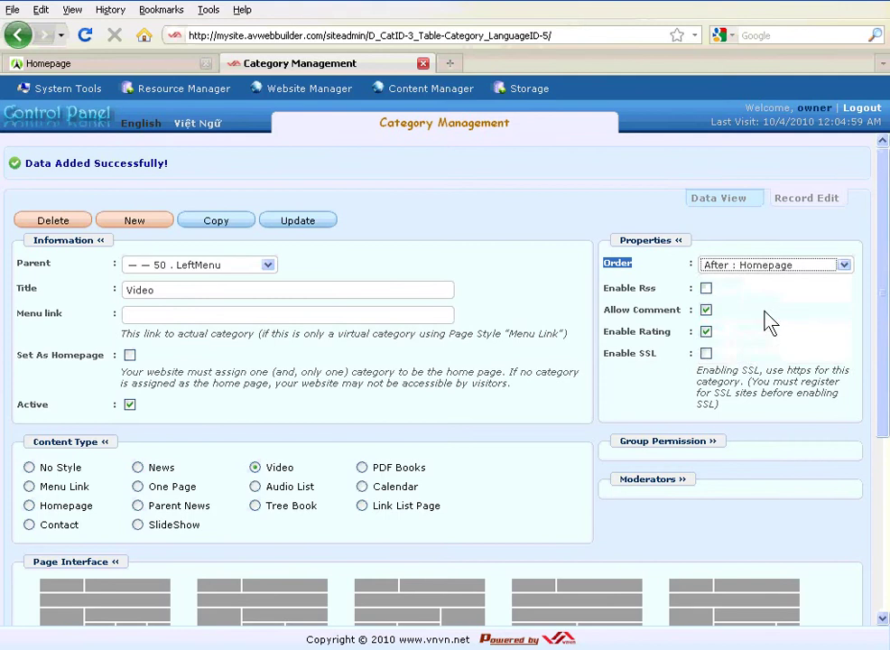
left_click(305, 231)
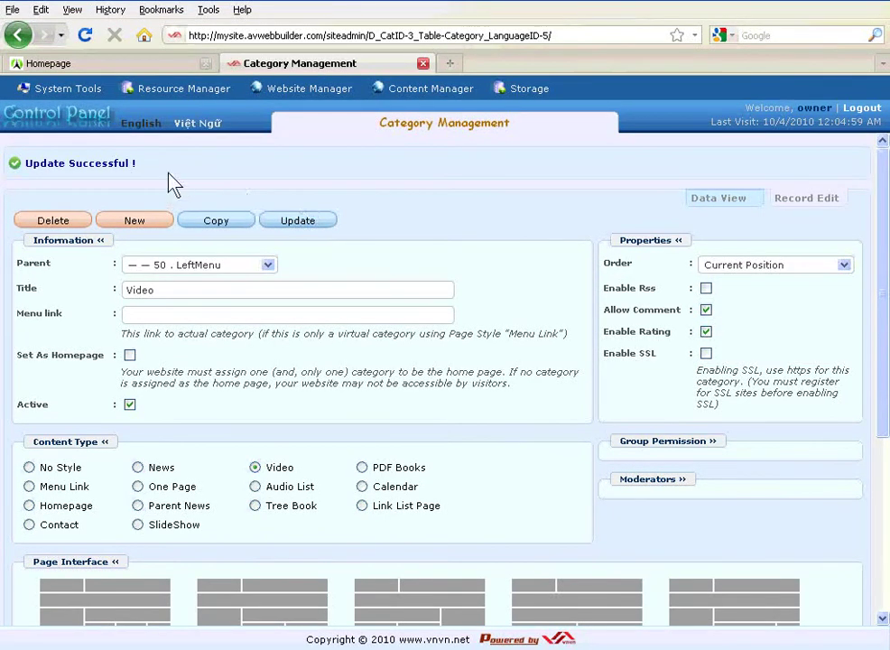
left_click_drag(105, 168, 30, 169)
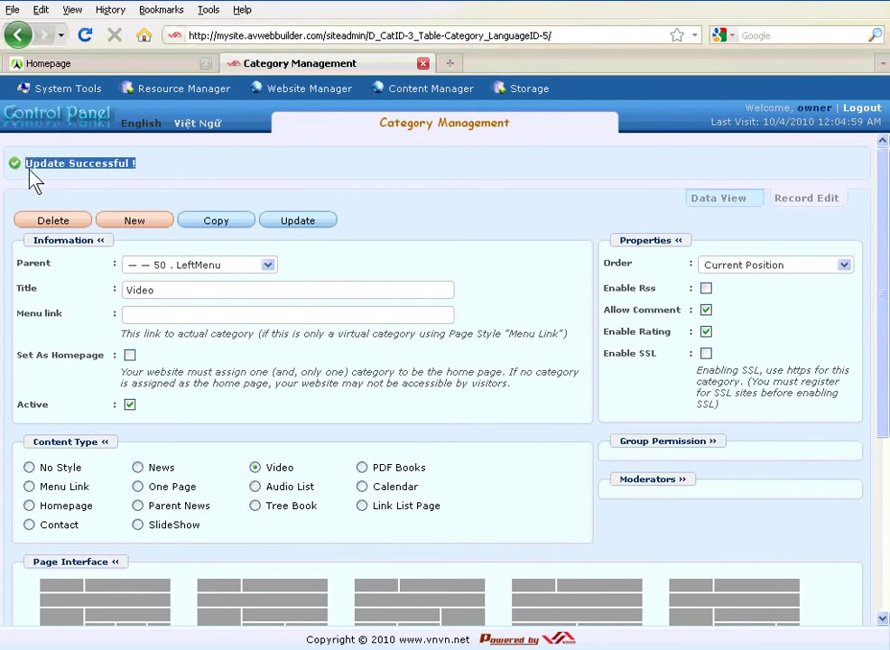
left_click(173, 181)
left_click_drag(131, 169, 32, 185)
left_click(115, 65)
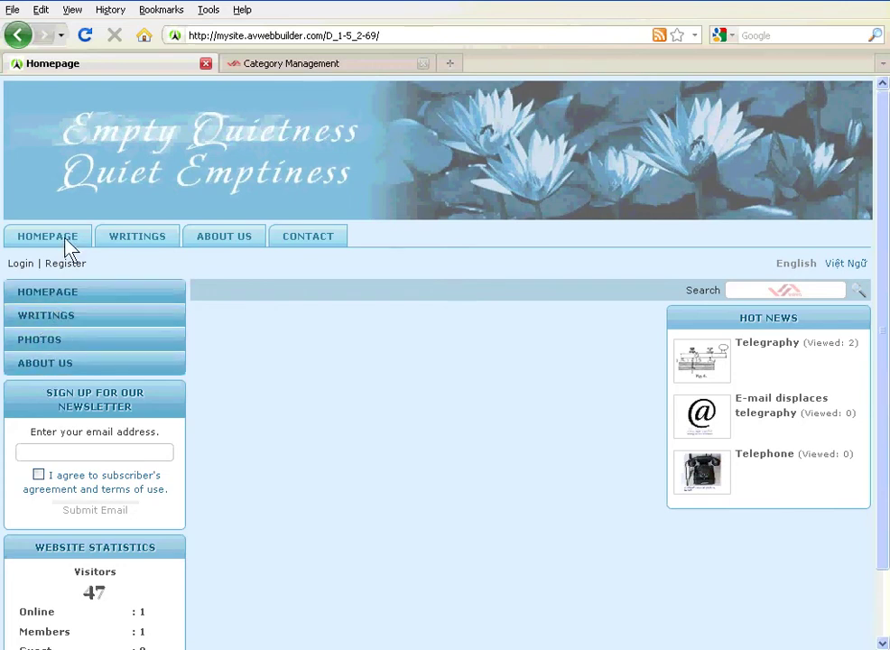
left_click(88, 38)
left_click(87, 38)
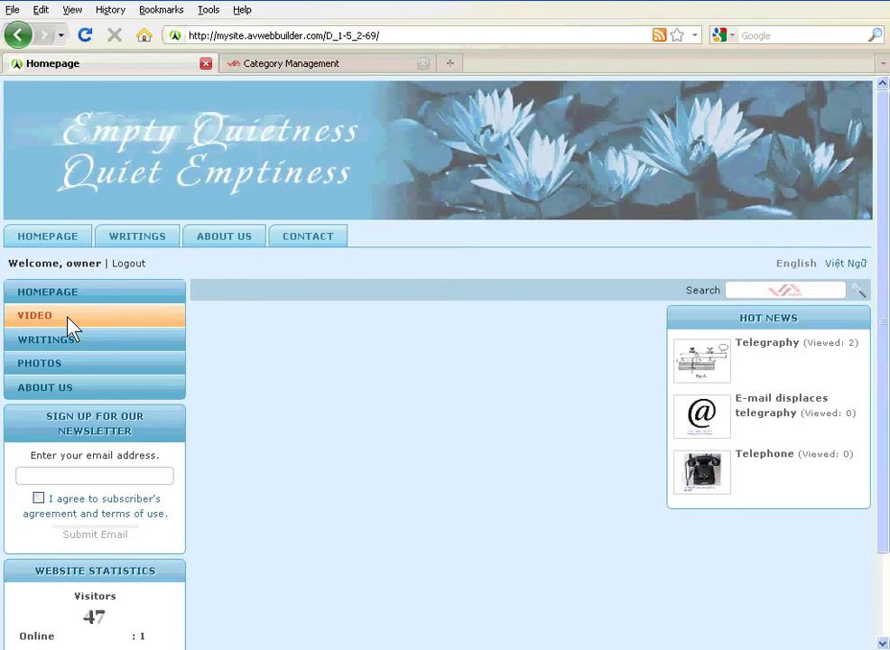
left_click(349, 65)
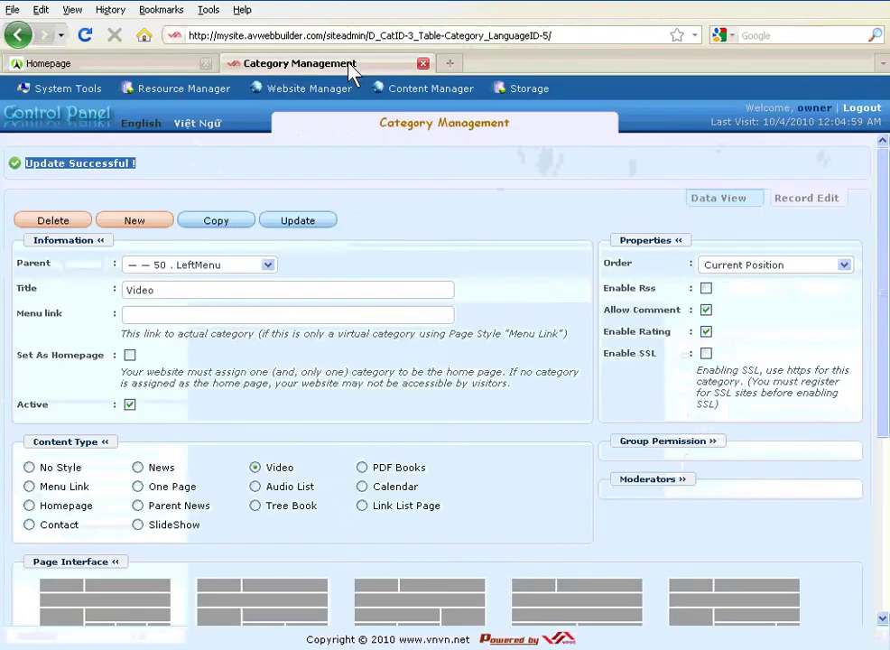
- Check the live site's menu, then open Content Manager > Video & Audio from Admin Home
left_click(74, 131)
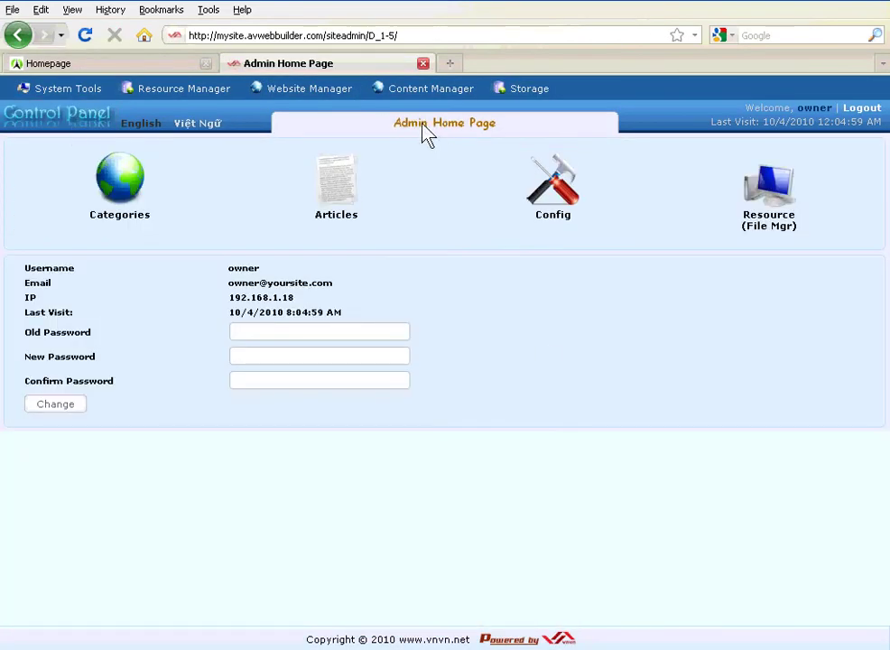
mouse_move(419, 93)
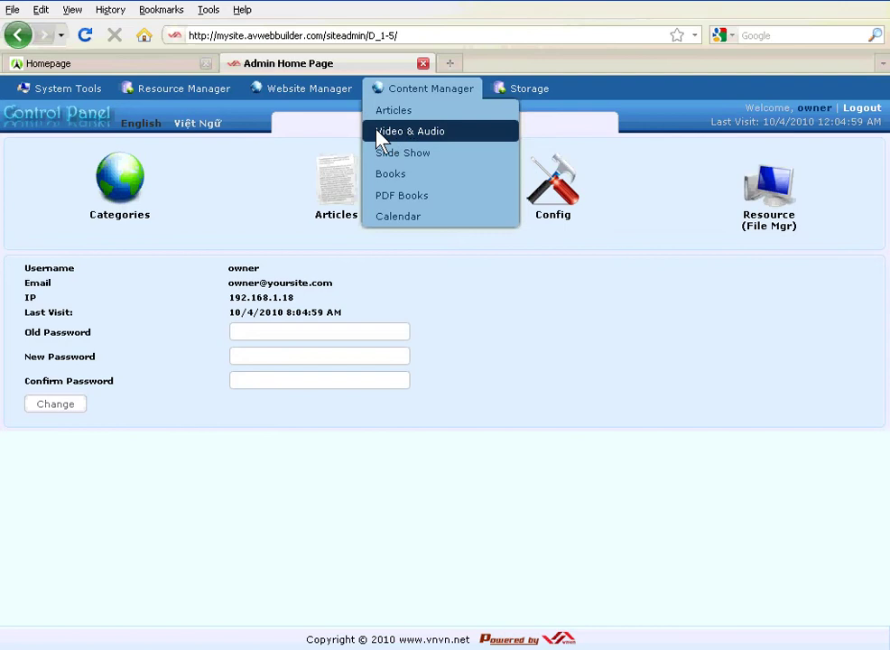
left_click(100, 67)
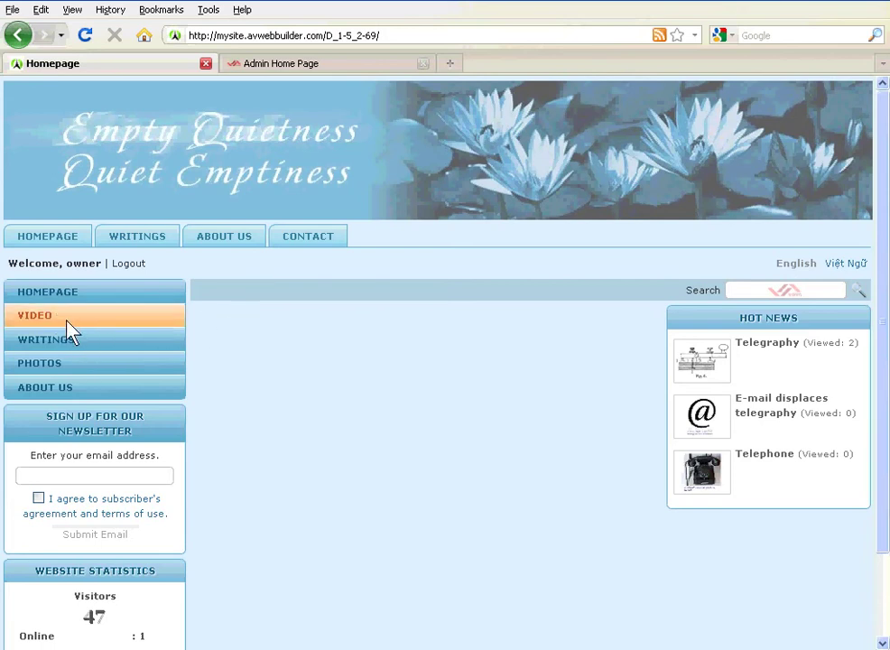
left_click(300, 67)
mouse_move(417, 88)
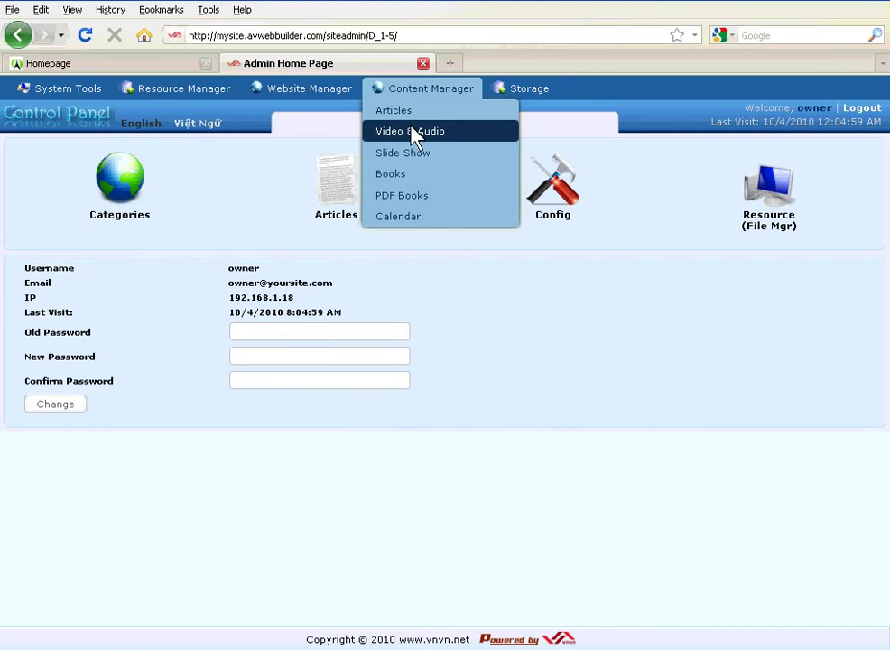
left_click(474, 143)
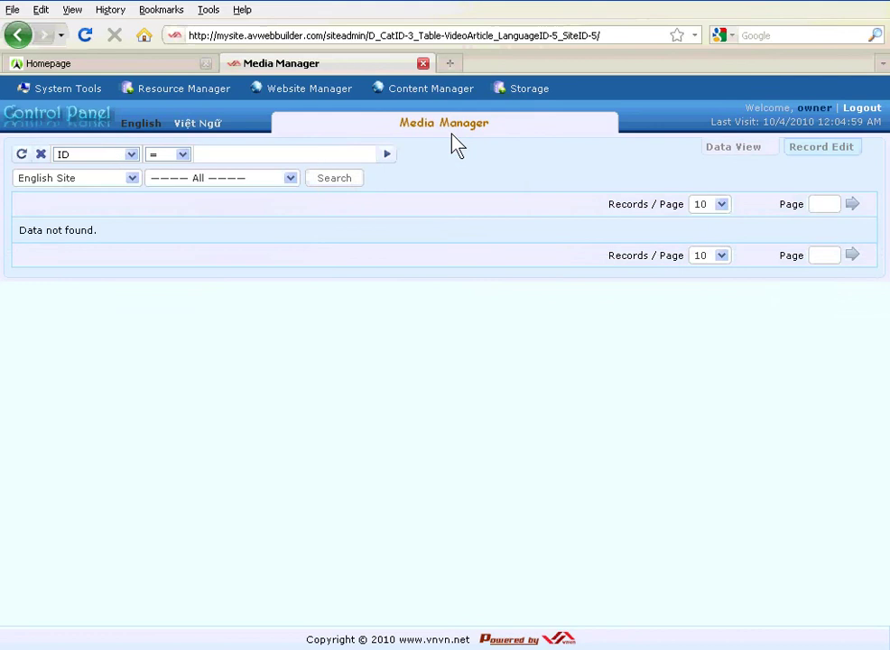
- Keep the English Site filter in Media Manager and open a blank Record Edit form
left_click(99, 181)
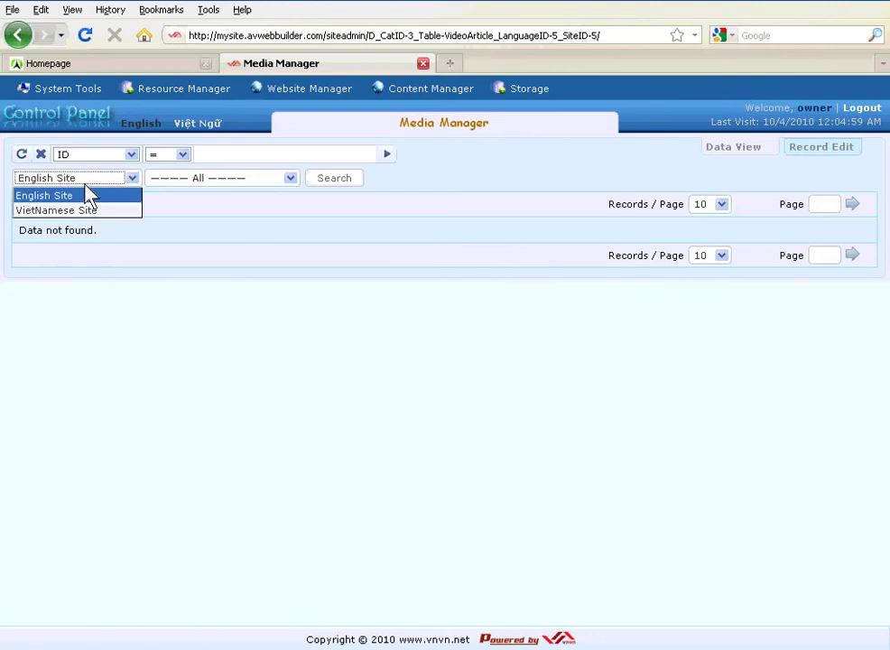
left_click(76, 175)
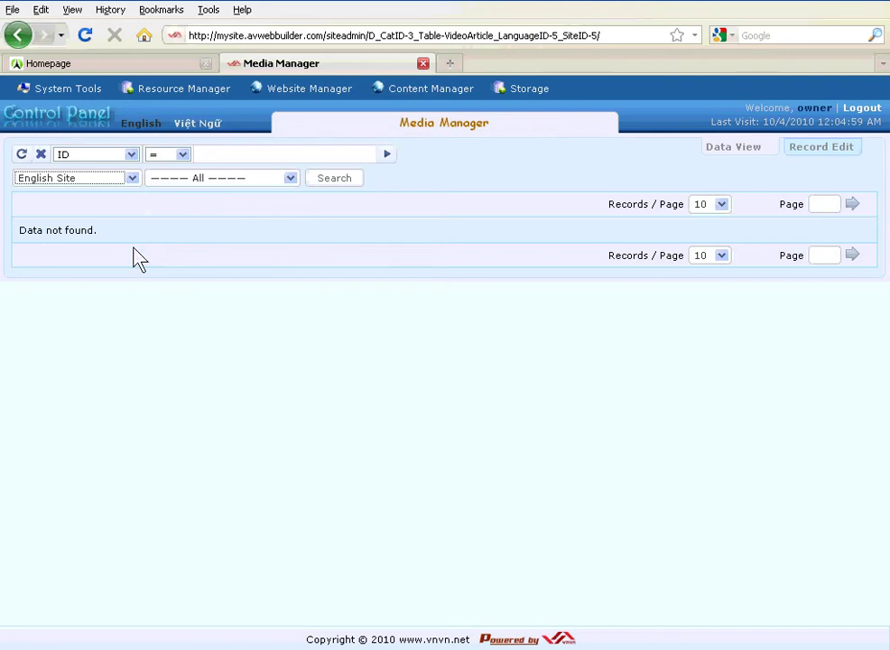
left_click_drag(168, 233, 21, 236)
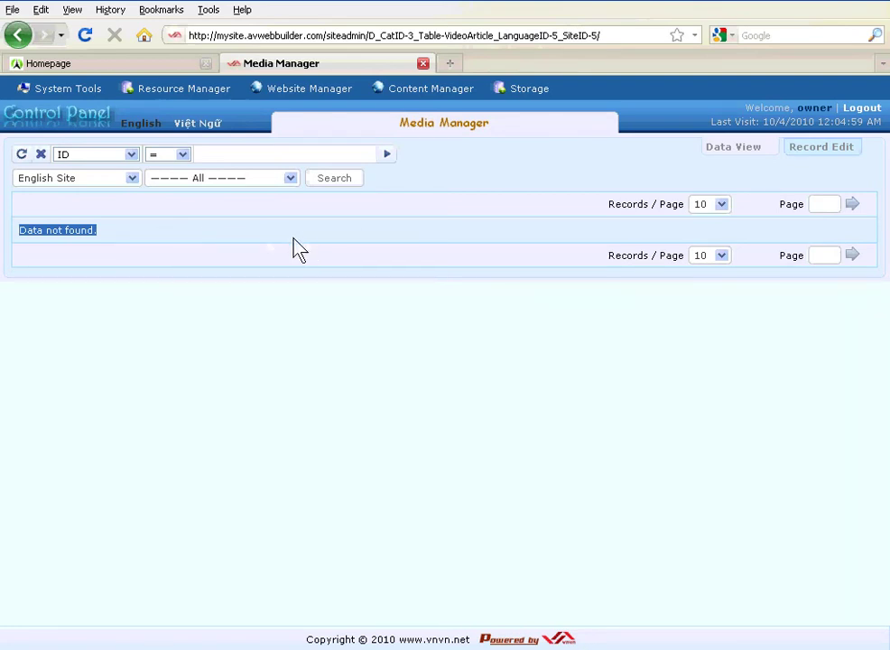
left_click_drag(774, 155, 859, 156)
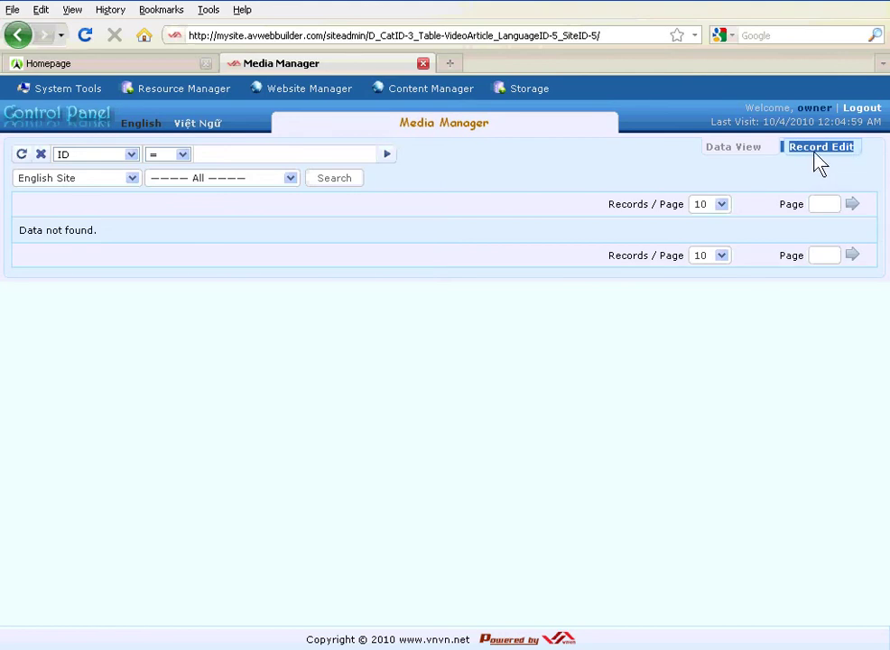
left_click(818, 156)
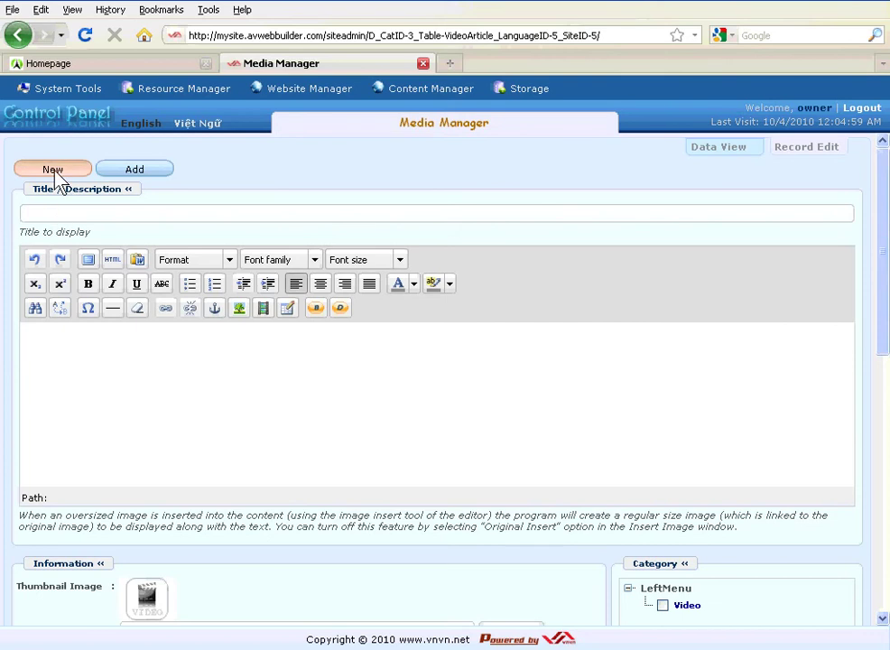
- File the new media item under the Video category
left_click_drag(632, 567, 678, 576)
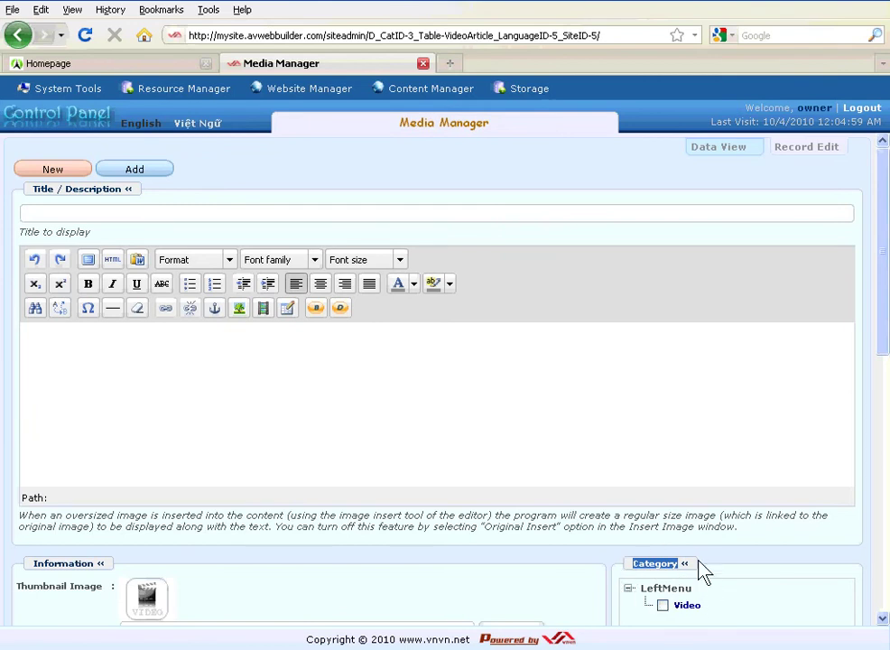
double_click(679, 607)
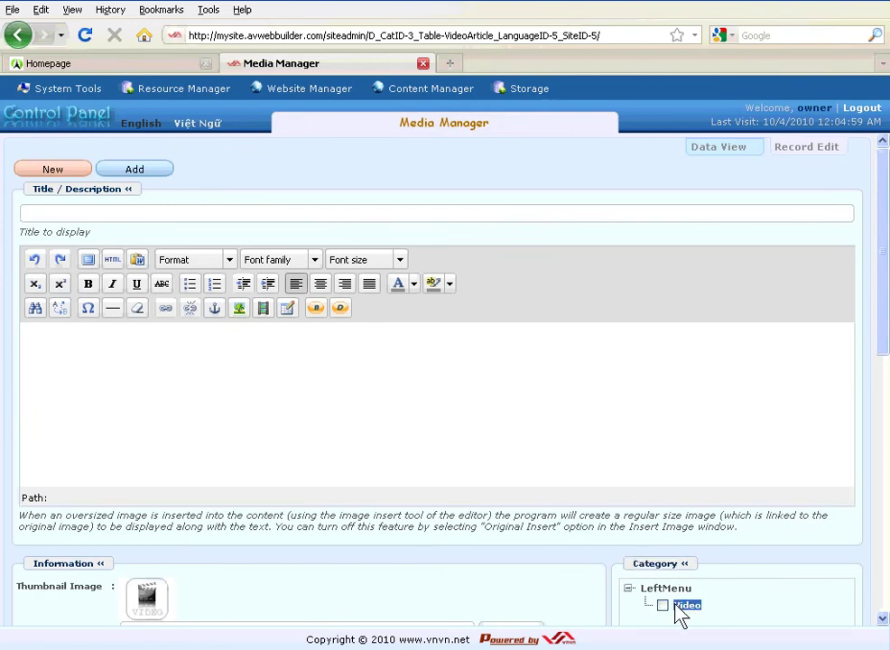
left_click(727, 614)
double_click(688, 606)
left_click(664, 606)
- Paste 'Khanh Ly sings Nguoi Em Nho' as the title and start inserting embedded media
left_click_drag(33, 190, 55, 191)
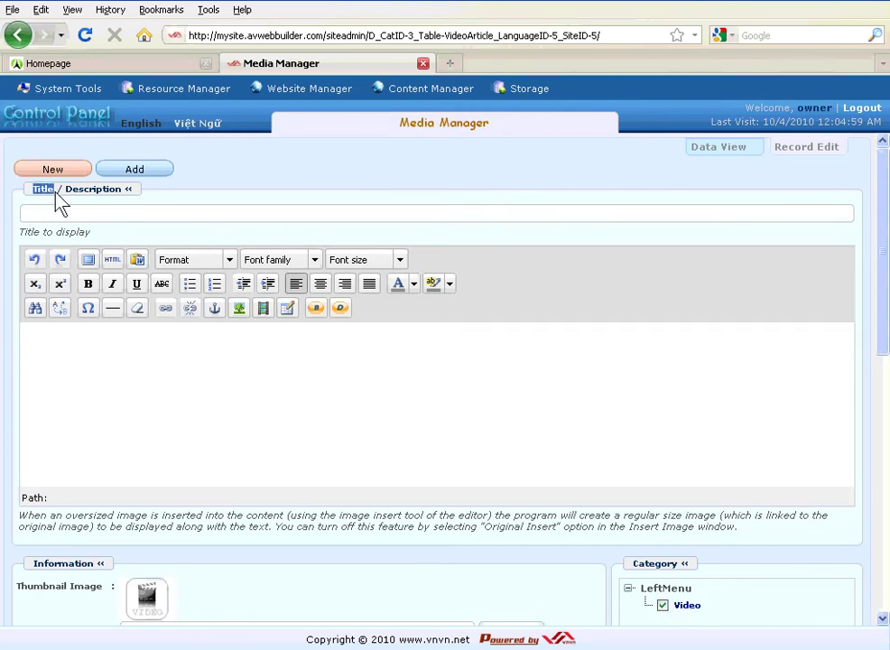
key("alt+Tab")
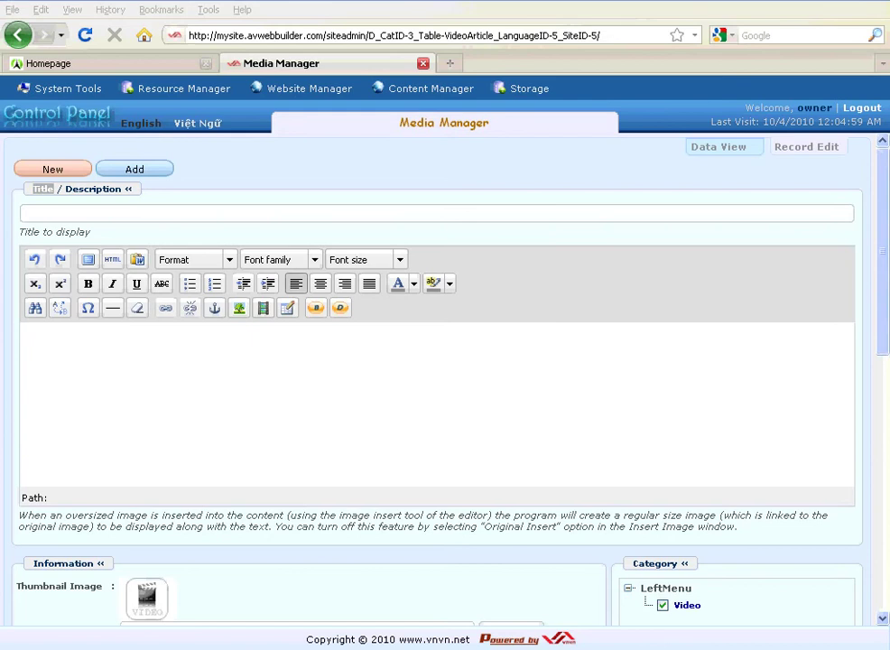
left_click(36, 217)
type("Khanh Ly sings Nguoi Em Nho")
left_click(141, 426)
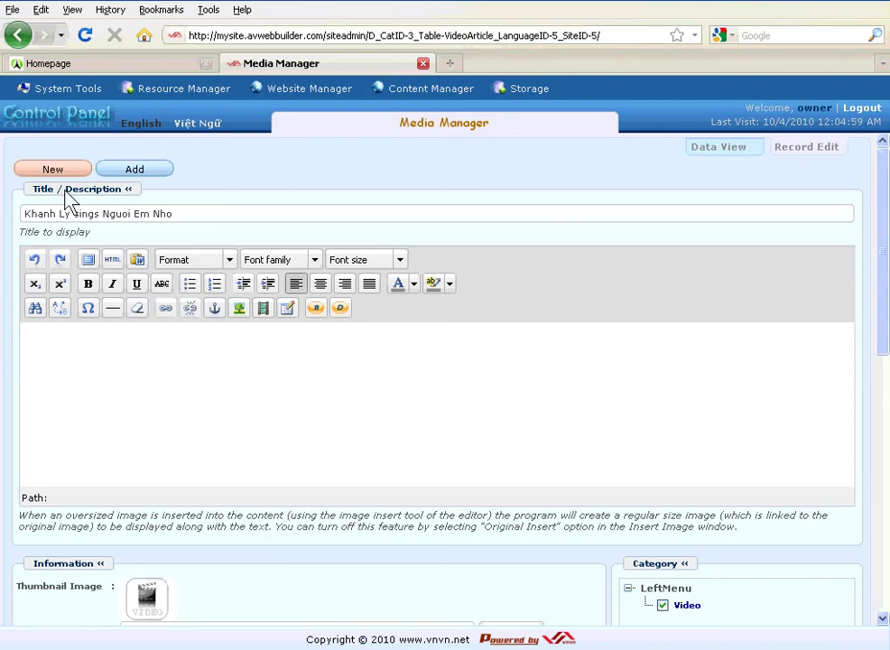
double_click(99, 189)
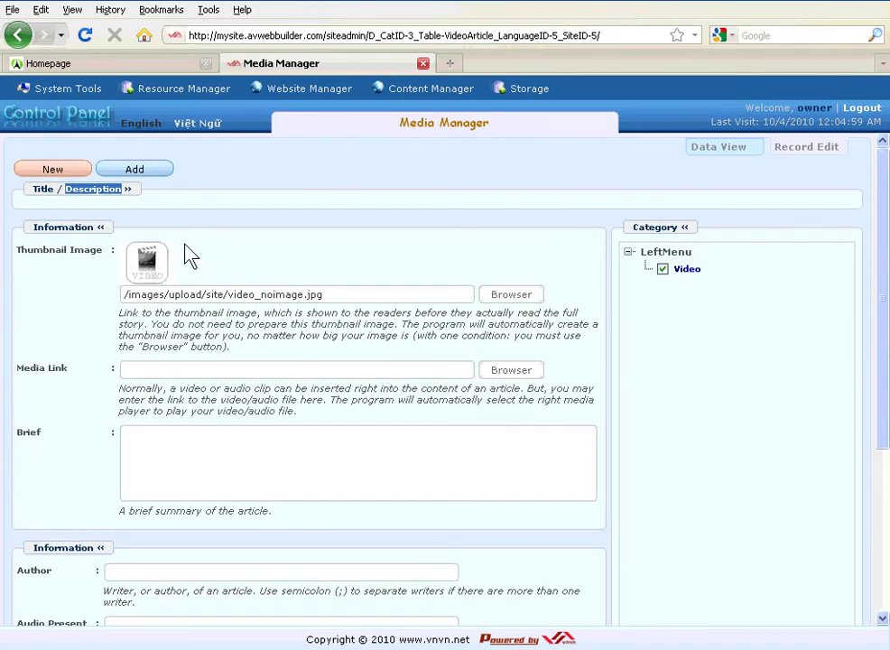
left_click(92, 189)
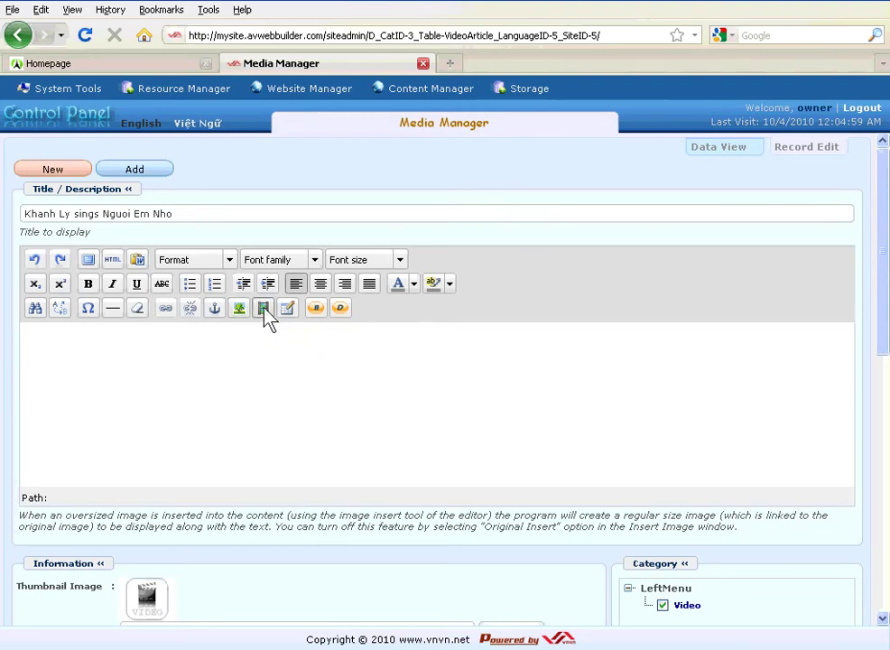
left_click(264, 310)
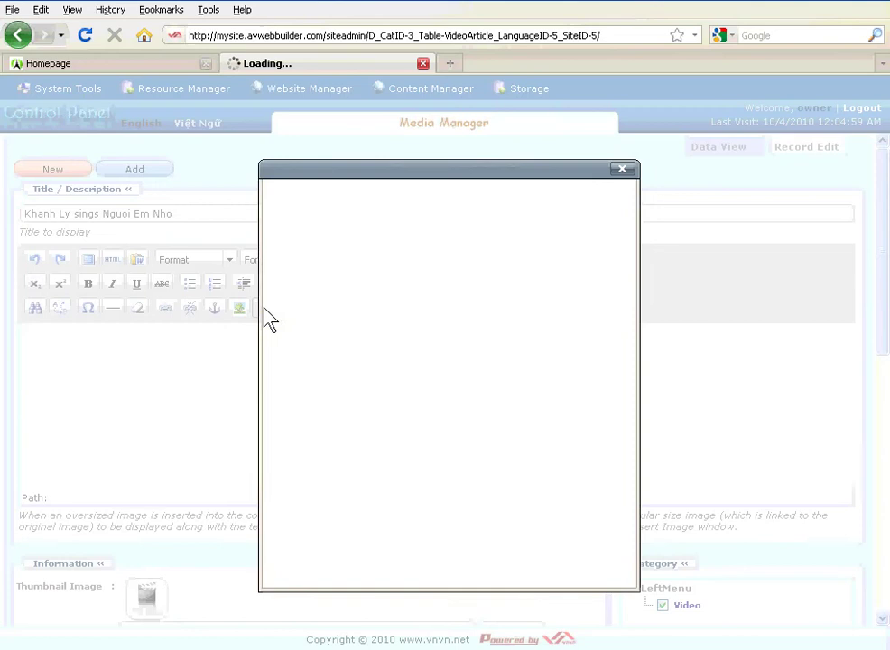
left_click_drag(328, 234, 288, 234)
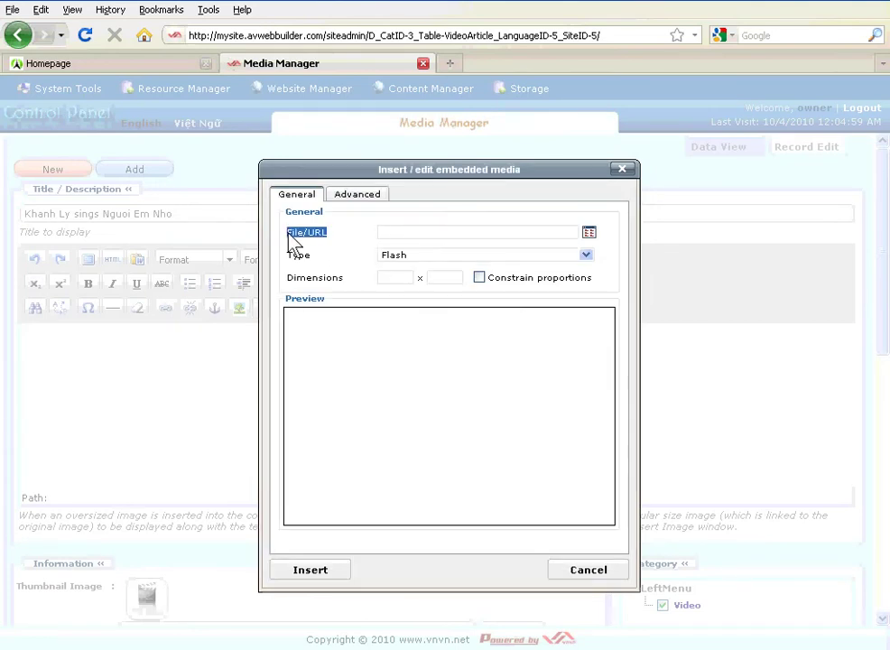
- Browse the site's stored files to the /Media/ folder and open its upload window
left_click(588, 230)
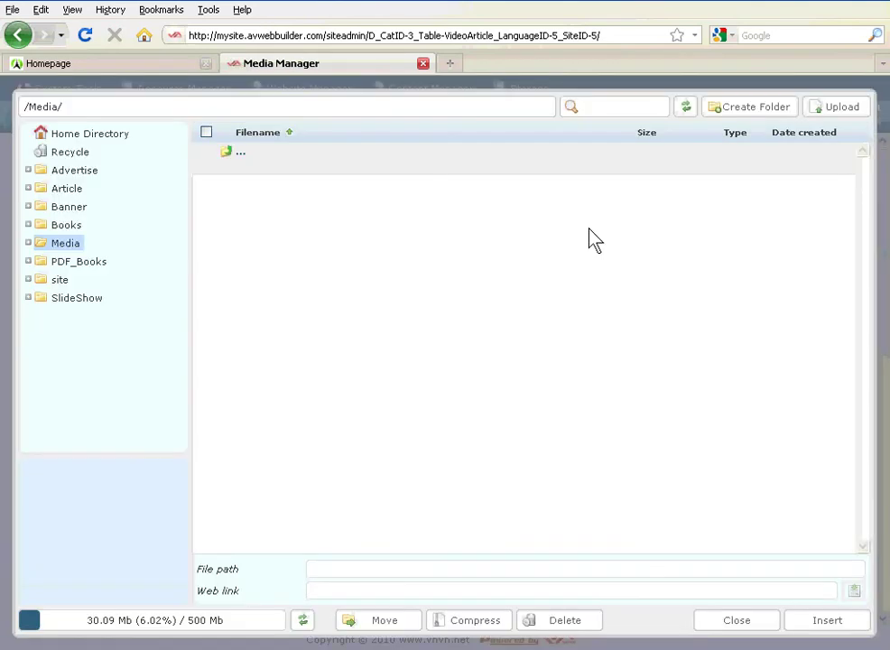
left_click(74, 137)
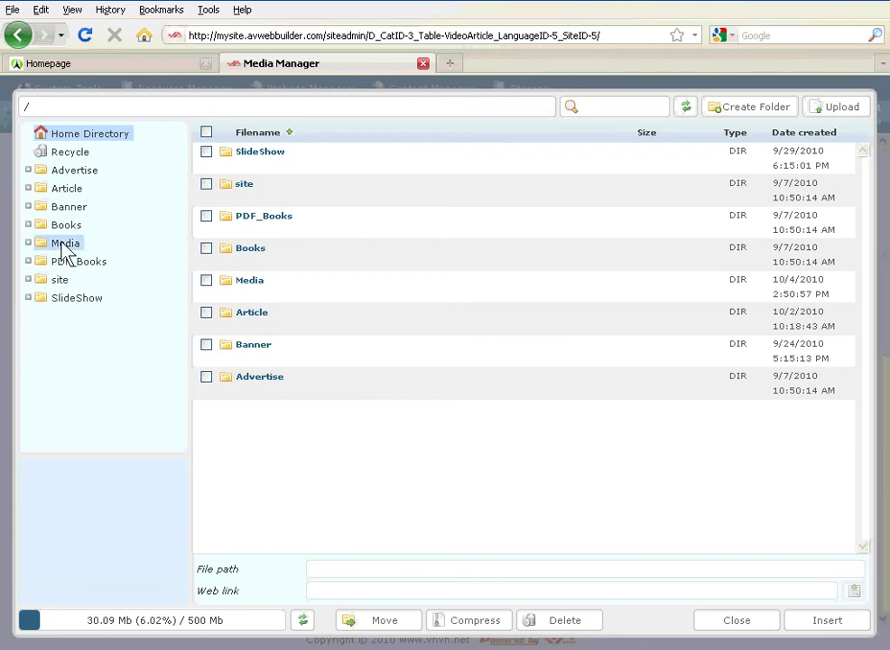
left_click(65, 246)
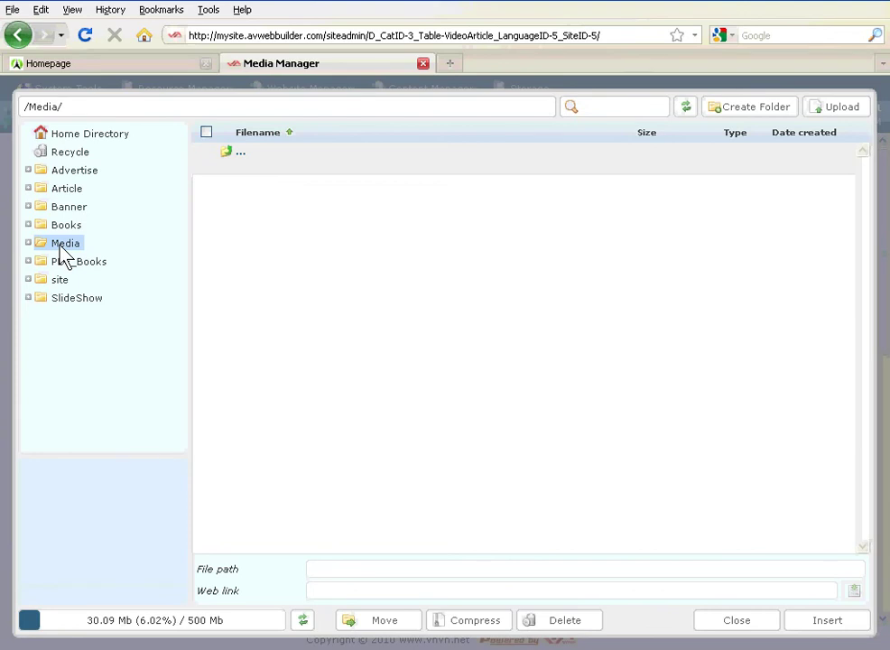
left_click(33, 107)
left_click(842, 108)
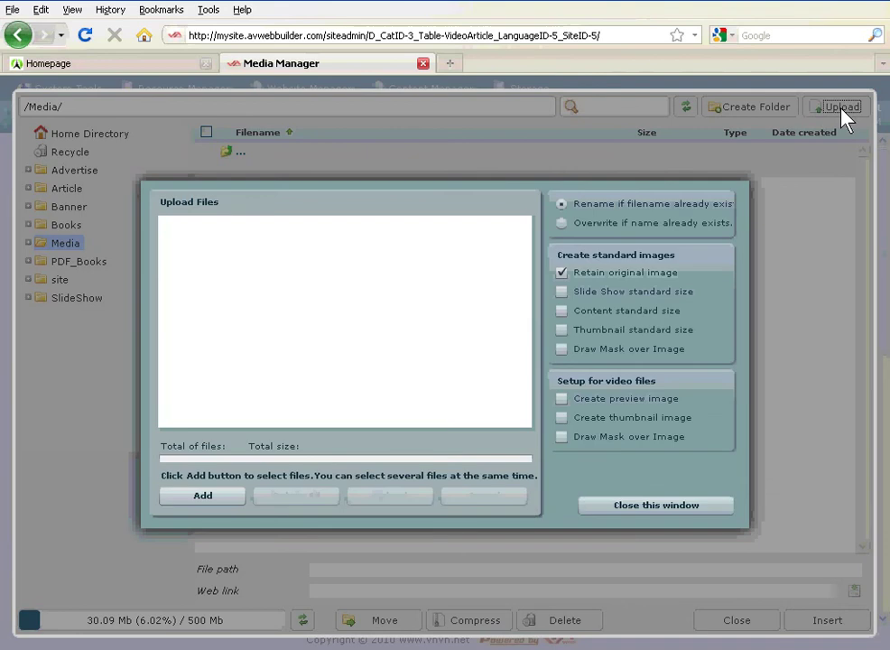
- Queue KHANHLY_NGUOIEMNHO.flv (13.59 MB) in the Upload Files list
left_click(193, 498)
left_click_drag(66, 0, 192, 72)
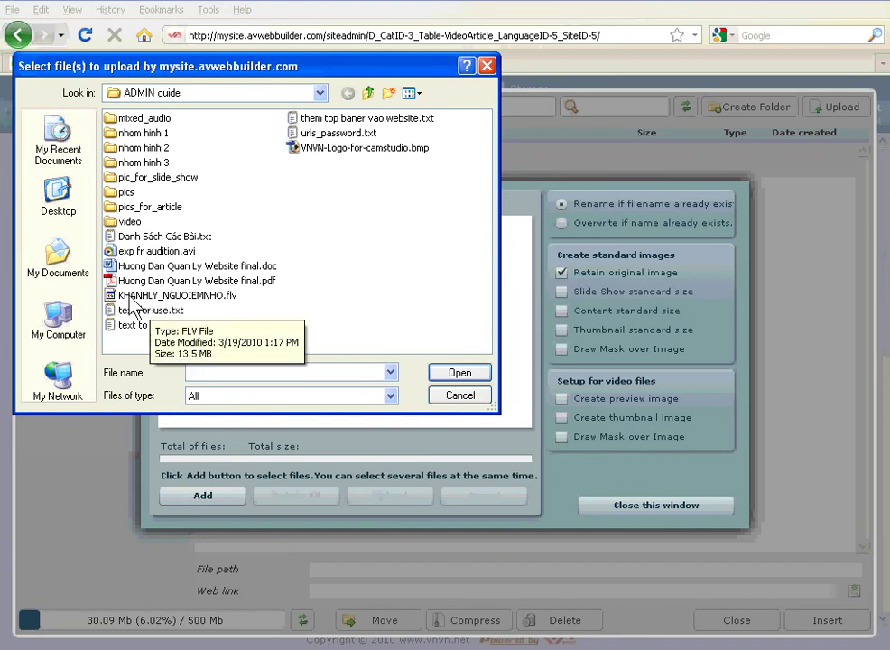
left_click(199, 298)
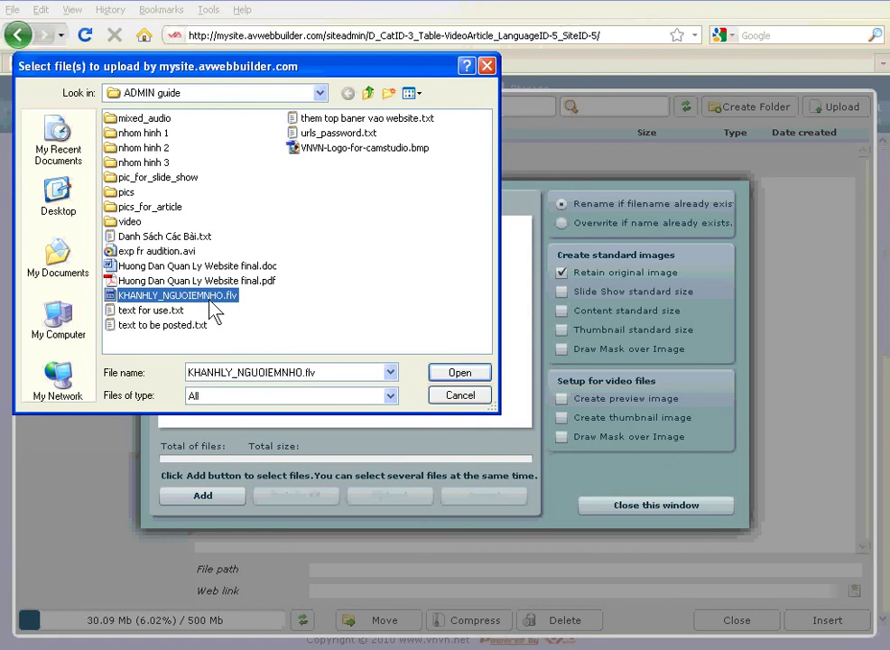
left_click(462, 374)
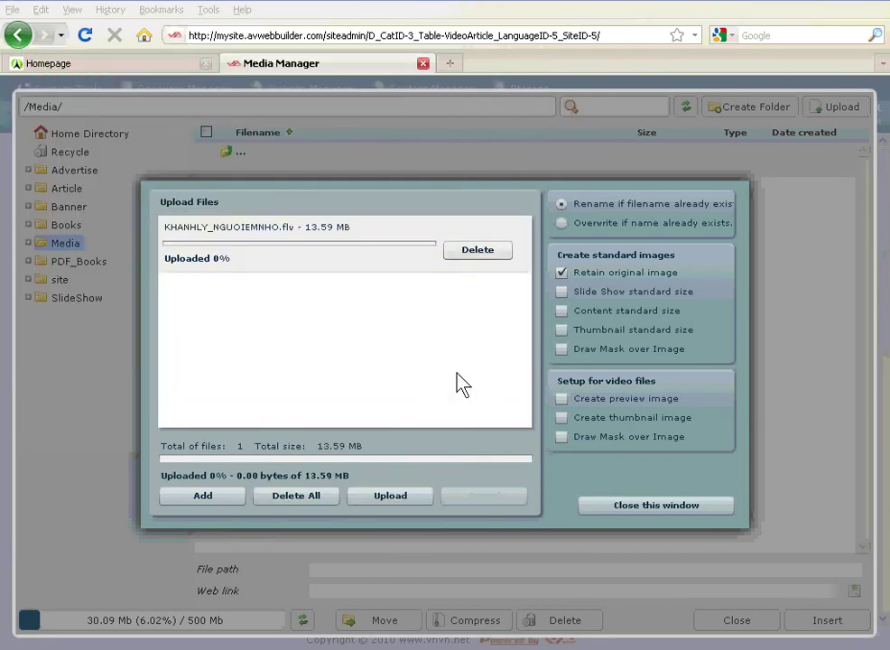
- Upload KHANHLY_NGUOIEMNHO.flv to /Media/, acknowledge completion, and close the upload window
left_click(404, 497)
left_click_drag(170, 229, 277, 227)
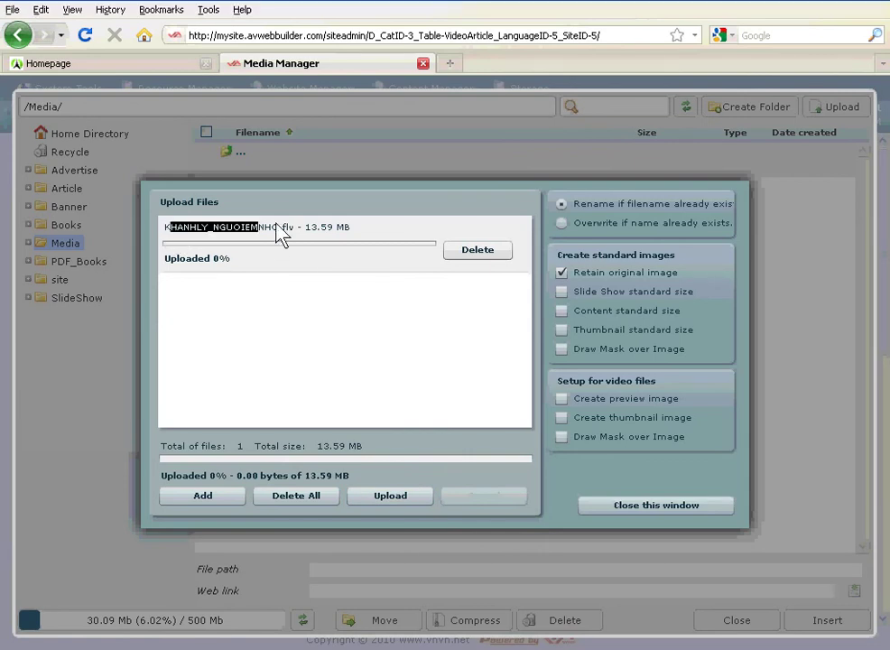
left_click(372, 240)
left_click_drag(371, 241, 162, 239)
left_click(378, 239)
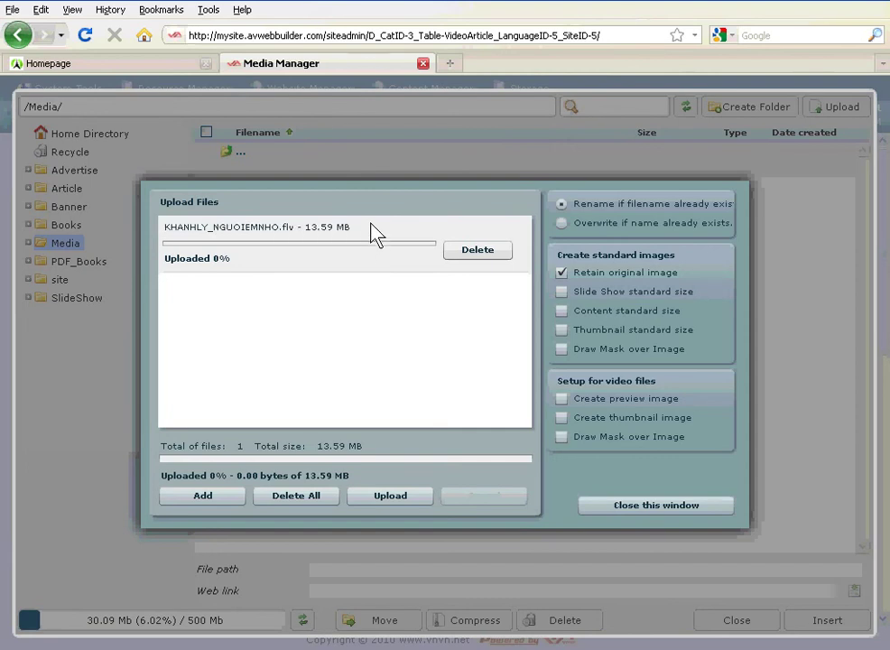
left_click_drag(378, 239, 201, 237)
left_click(386, 499)
left_click(398, 506)
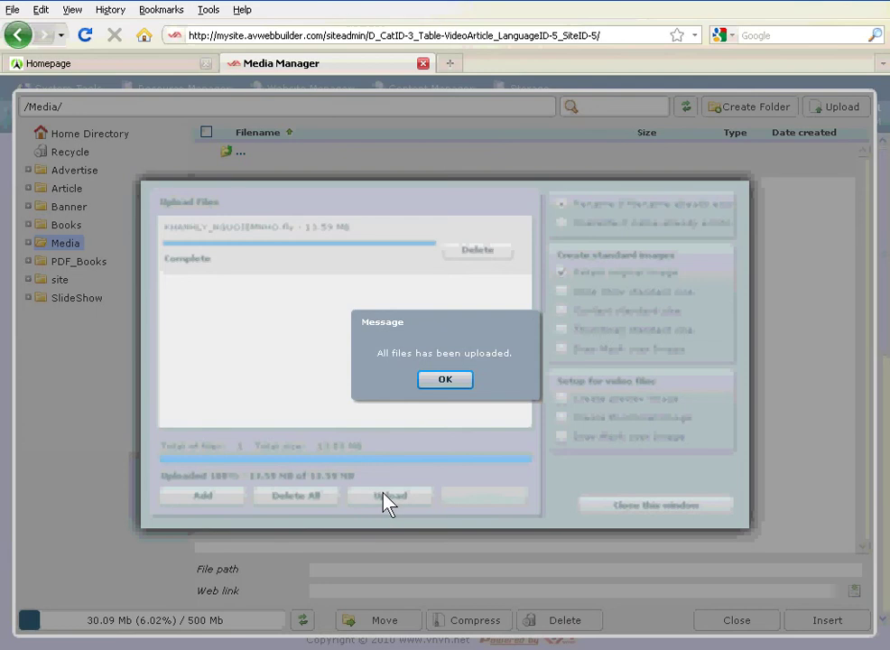
left_click(446, 381)
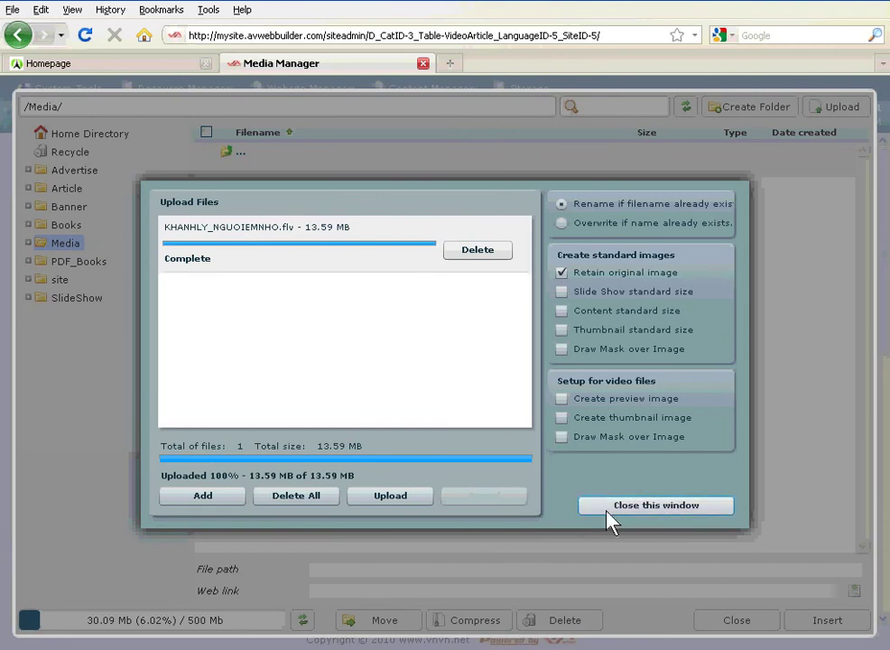
left_click(662, 512)
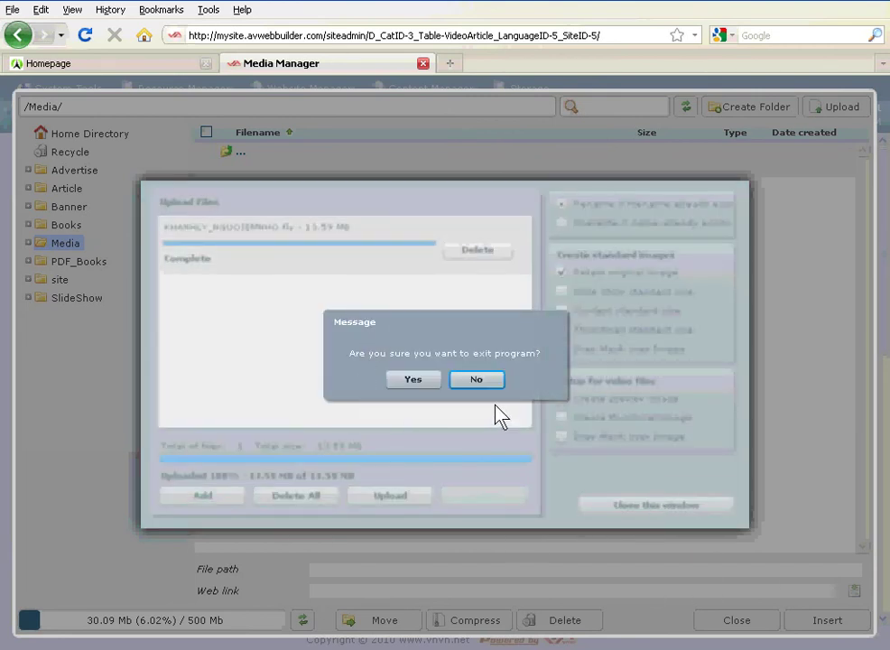
left_click(413, 380)
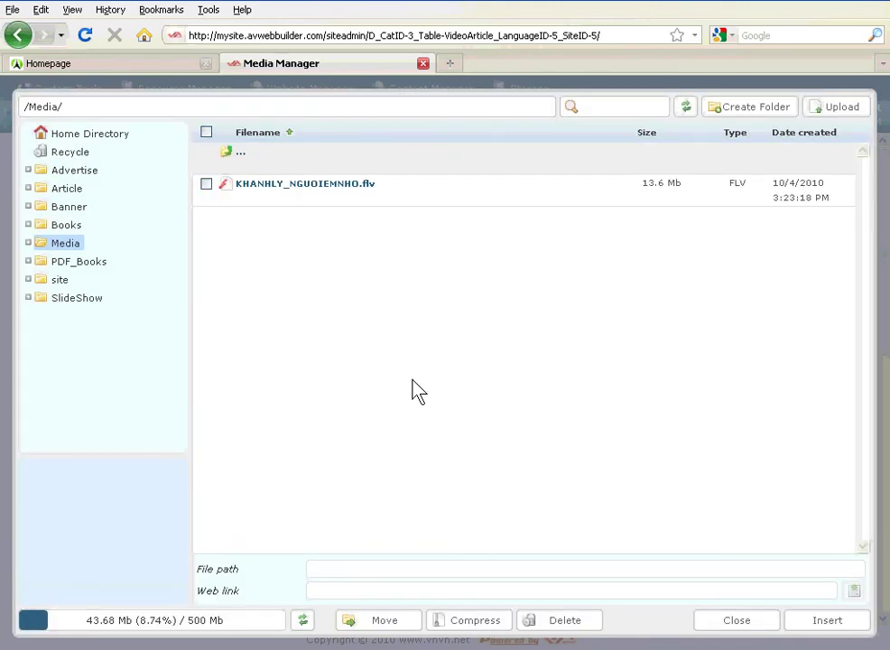
- Select KHANHLY_NGUOIEMNHO.flv in the Media Manager and insert it to load its 320 x 240 FLV settings
mouse_move(313, 186)
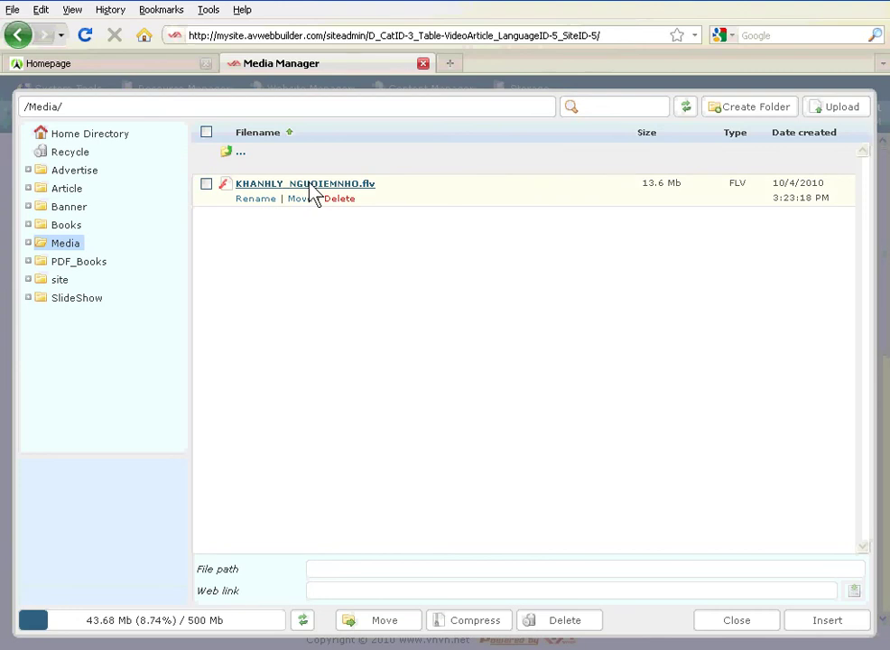
left_click(311, 191)
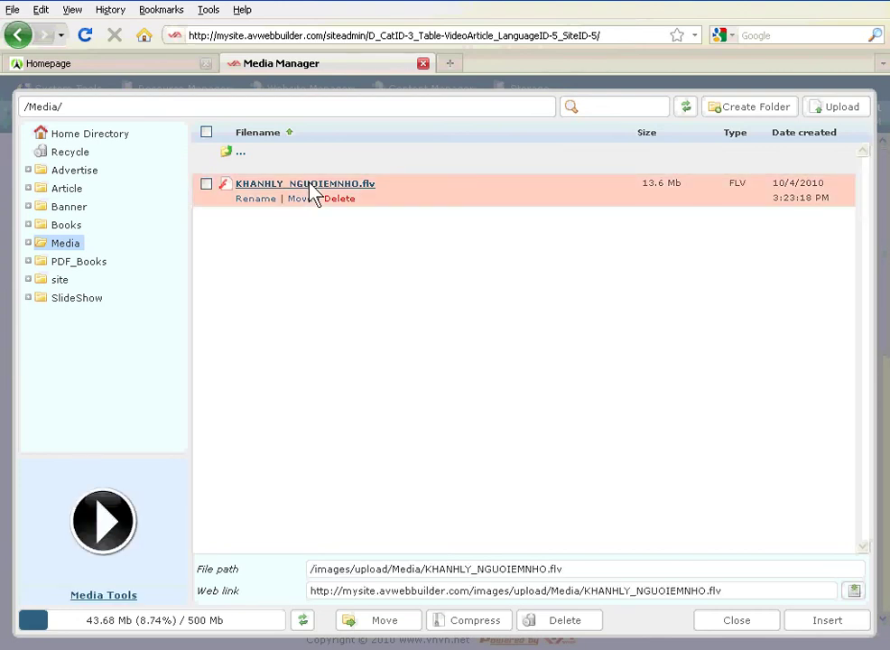
left_click(823, 625)
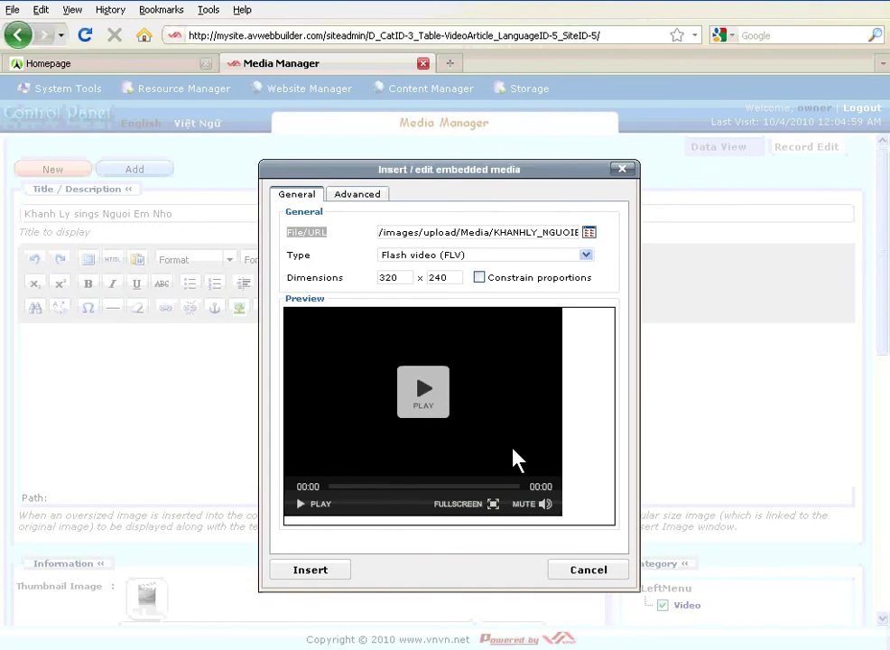
- Confirm the FLV file path and 320 x 240 dimensions, then embed the video into the article body
left_click(347, 237)
double_click(307, 232)
left_click(291, 237)
left_click_drag(380, 233, 542, 233)
left_click_drag(347, 287, 302, 288)
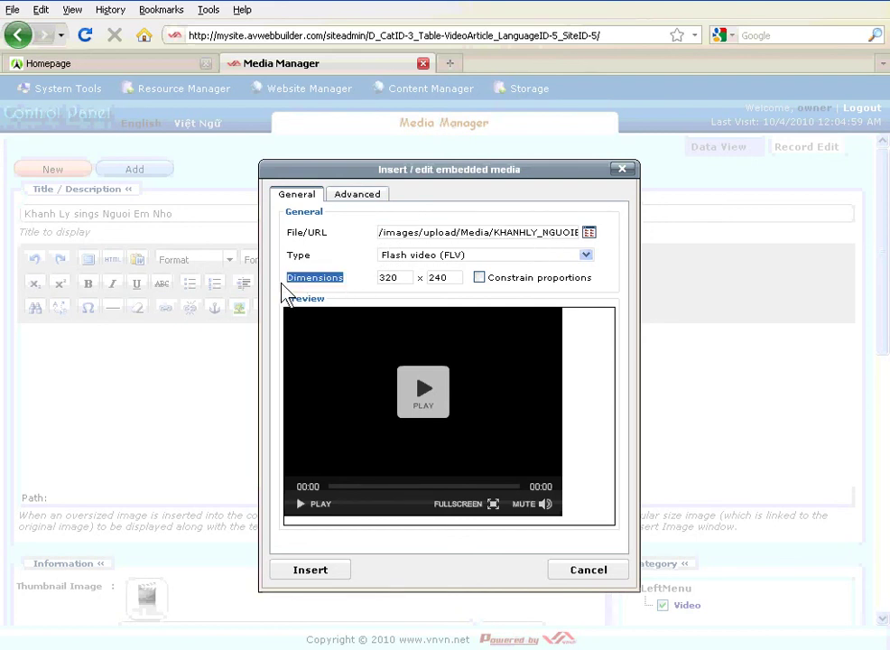
left_click_drag(356, 284, 289, 293)
left_click_drag(353, 301, 294, 282)
left_click(360, 295)
left_click(458, 281)
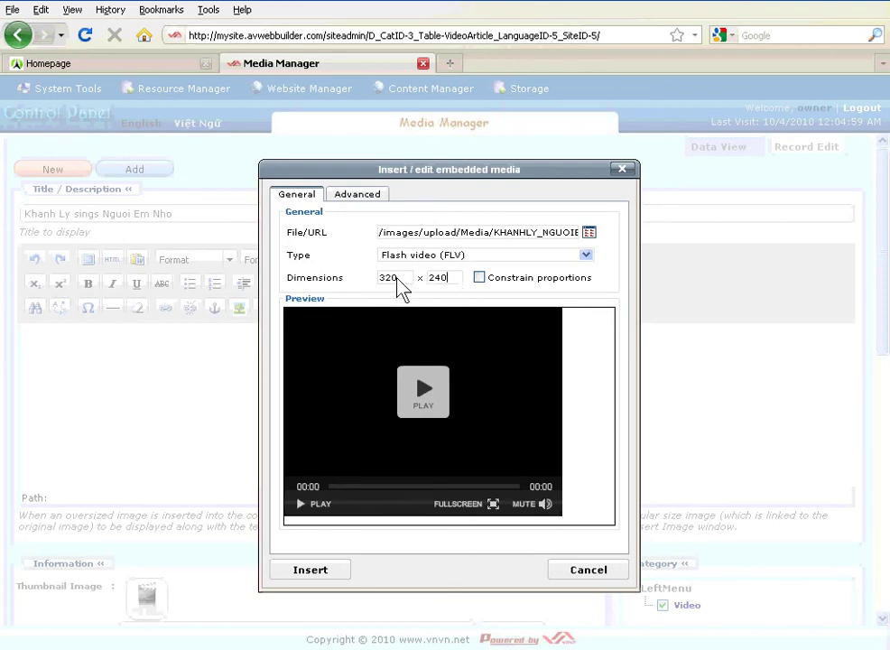
left_click(310, 570)
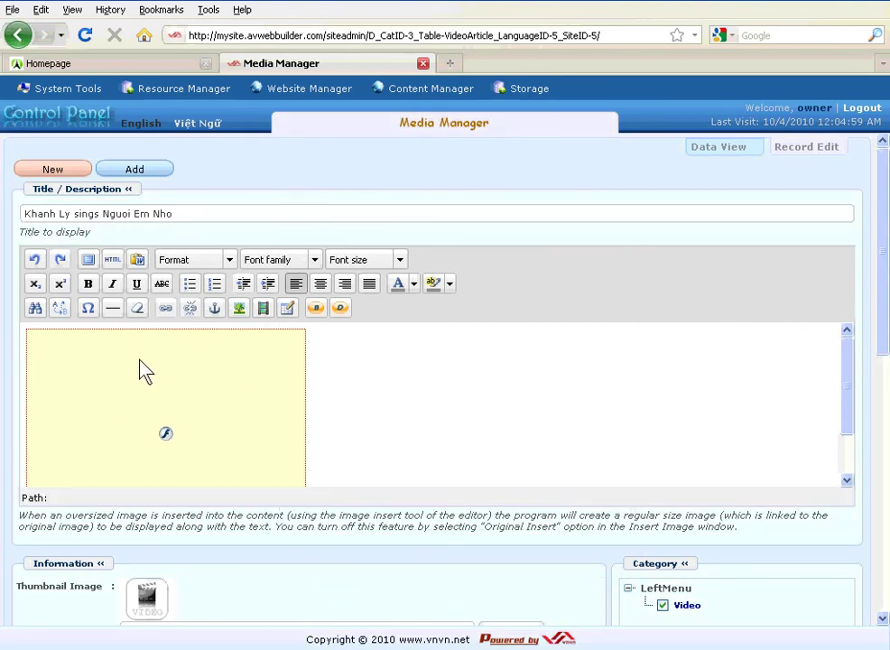
- Scroll down to the Thumbnail Image field and open the file browser for it
mouse_move(140, 371)
left_click_drag(17, 588, 104, 591)
scroll(883, 343, "down", 3)
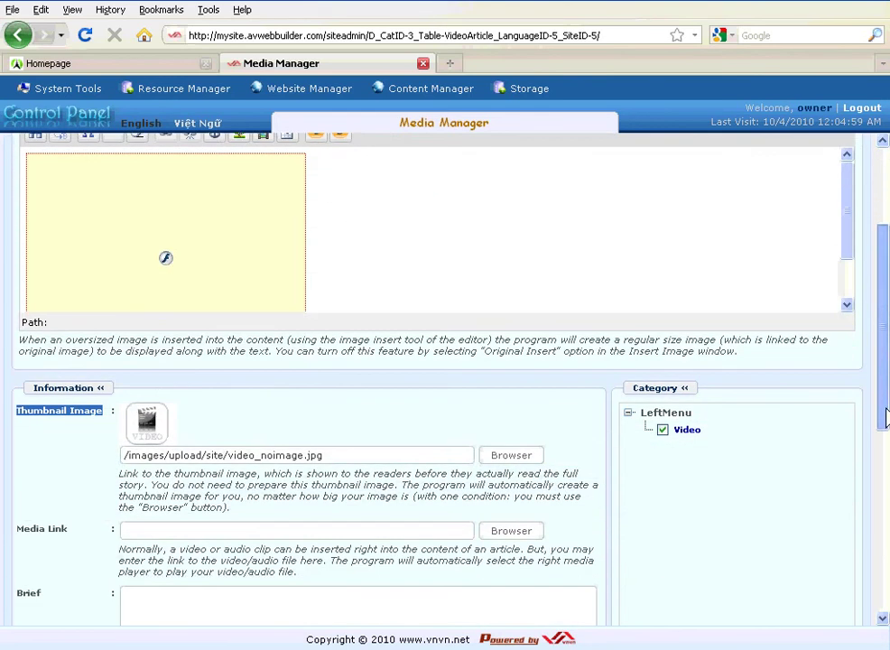
left_click(105, 416)
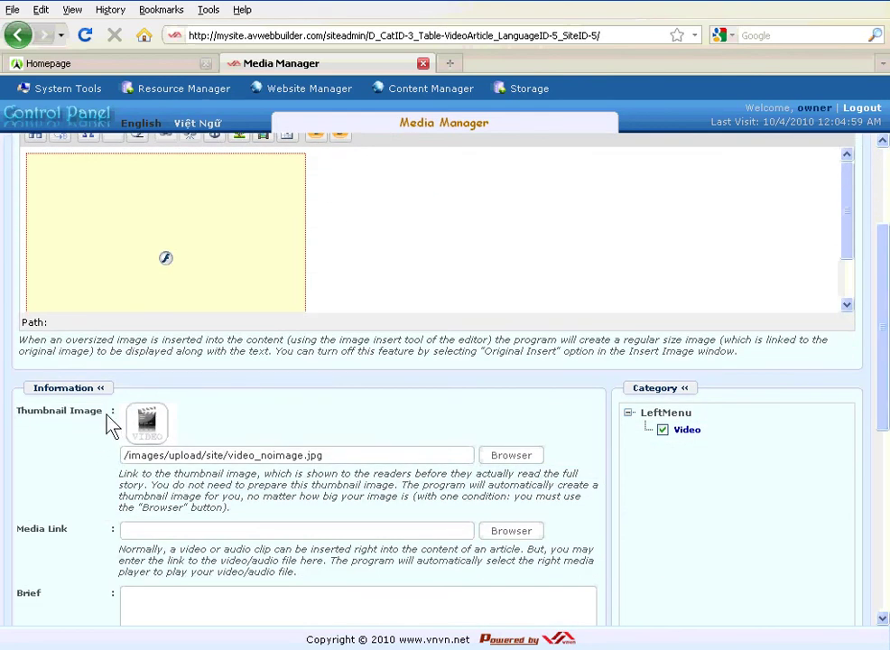
left_click_drag(105, 416, 24, 417)
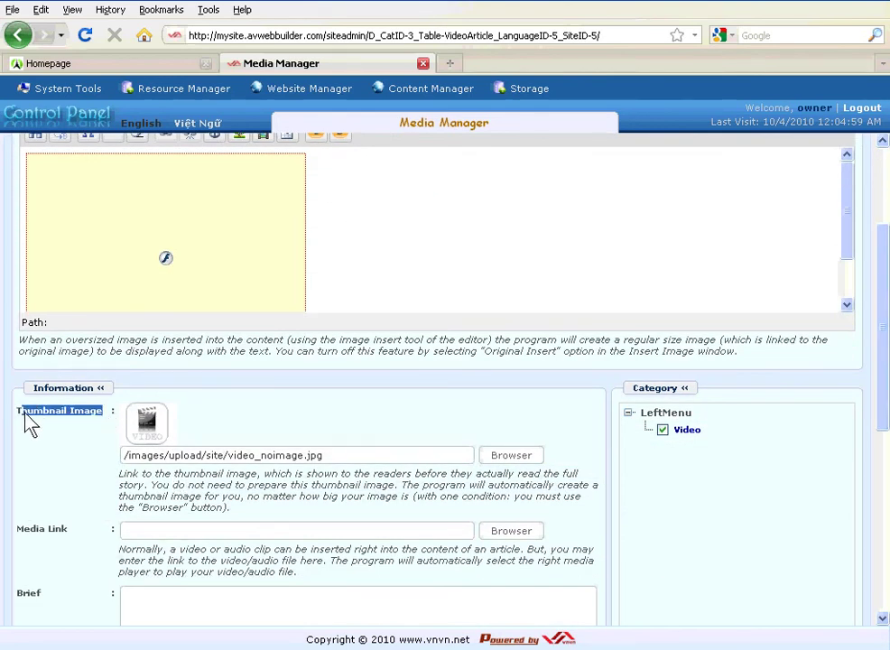
left_click(78, 459)
left_click_drag(357, 458, 128, 458)
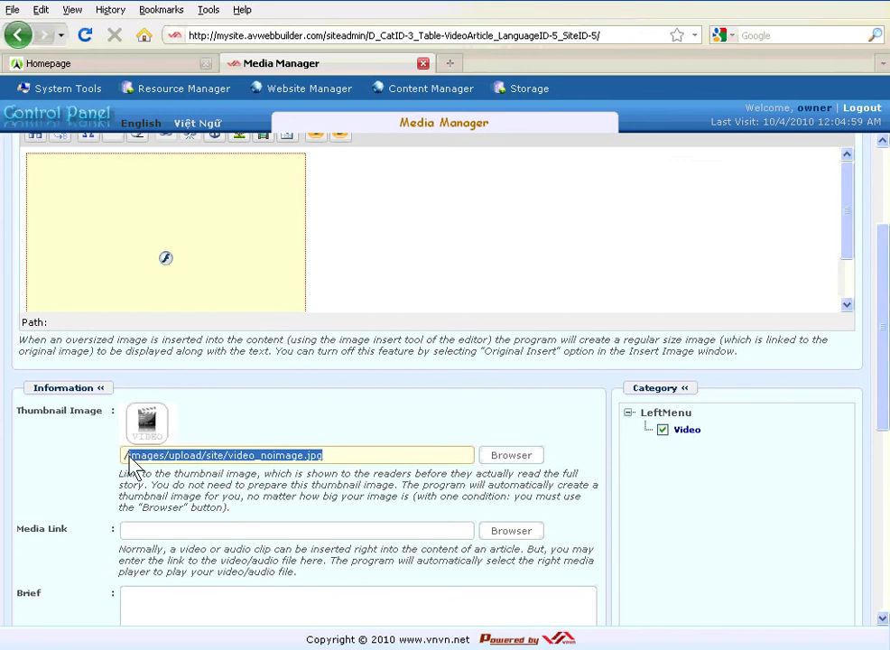
left_click(511, 458)
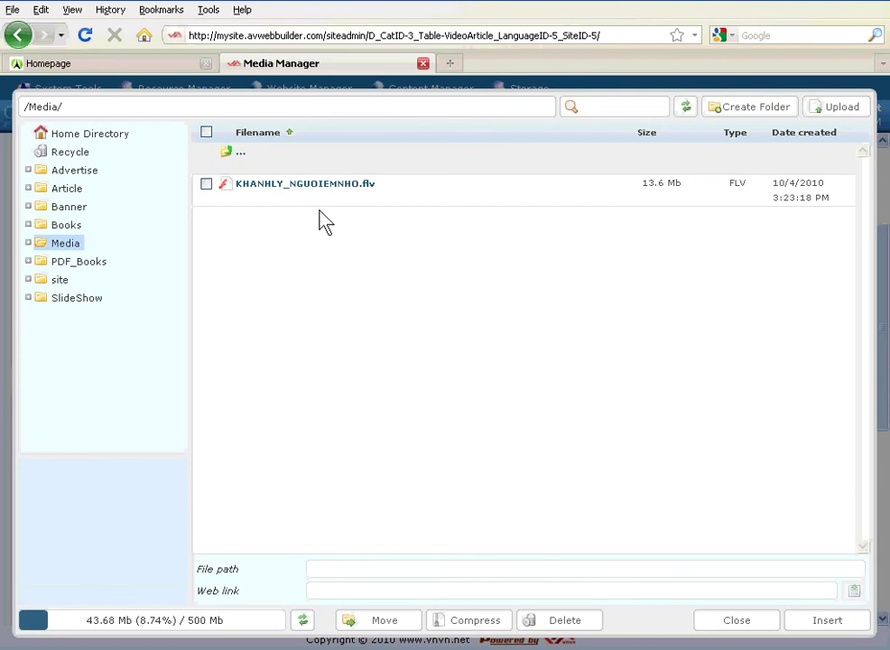
- Generate a thumbnail image from KHANHLY_NGUOIEMNHO.flv using Media Tools' Create thumbnail image option
mouse_move(311, 193)
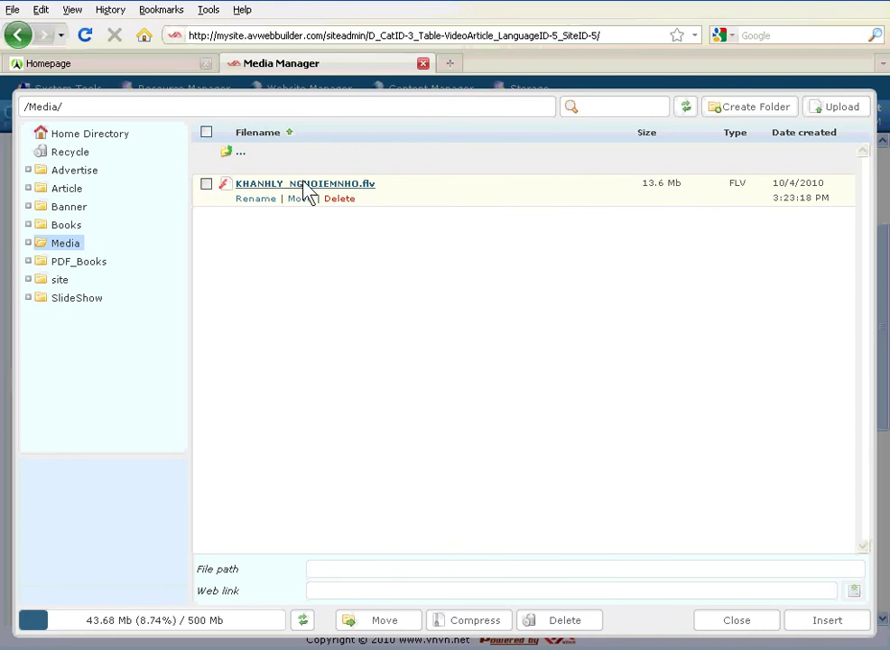
left_click(306, 185)
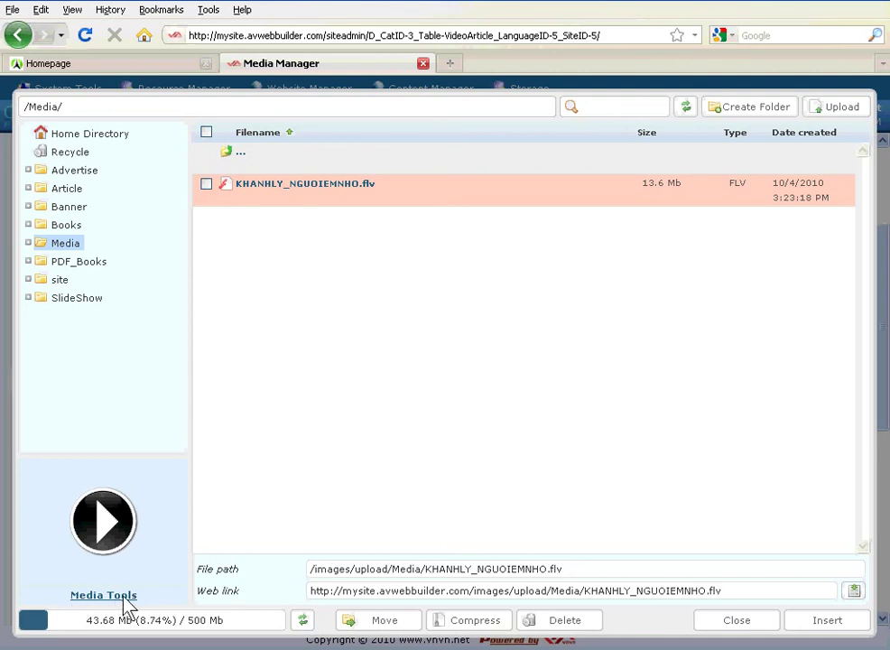
left_click(119, 599)
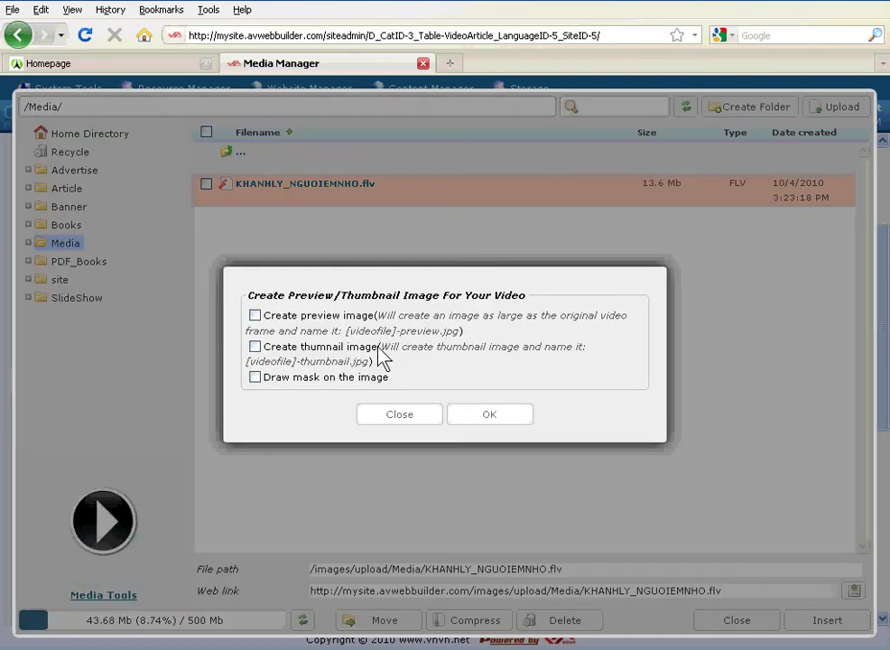
left_click_drag(379, 357, 258, 360)
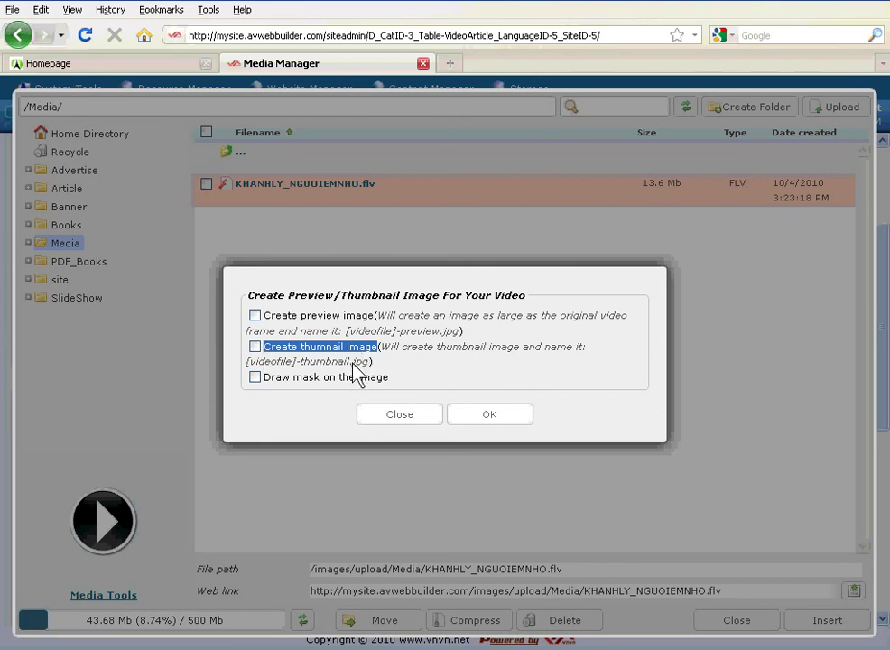
left_click(256, 349)
left_click(498, 425)
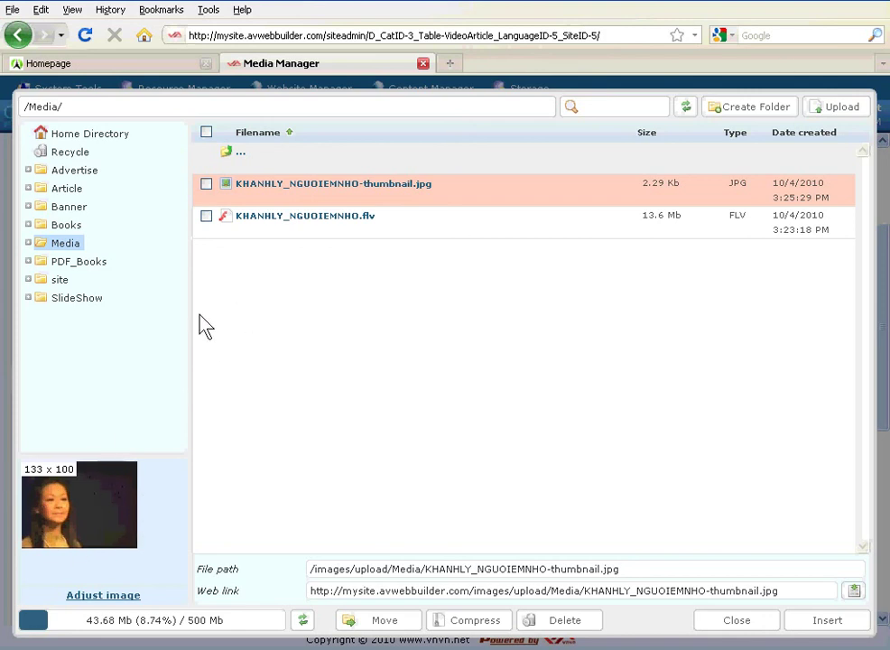
- Check the new KHANHLY_NGUOIEMNHO-thumbnail.jpg file in the /Media/ folder
mouse_move(364, 188)
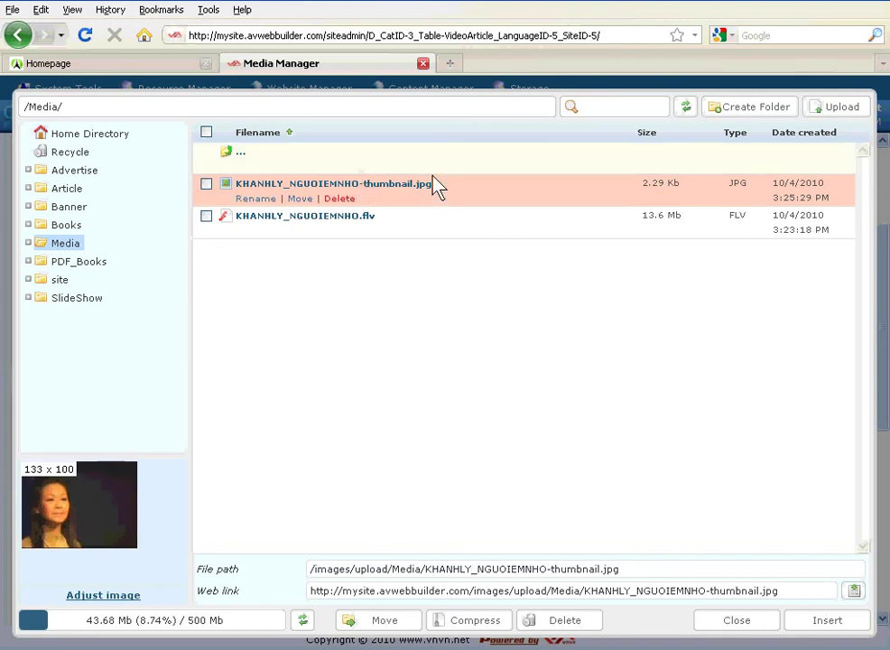
left_click_drag(470, 188, 420, 192)
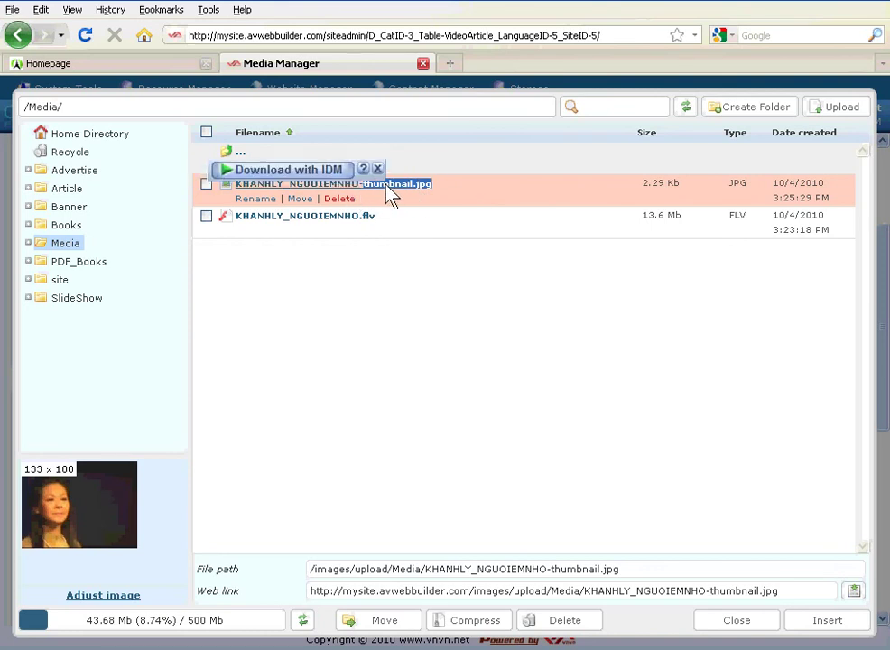
left_click(486, 397)
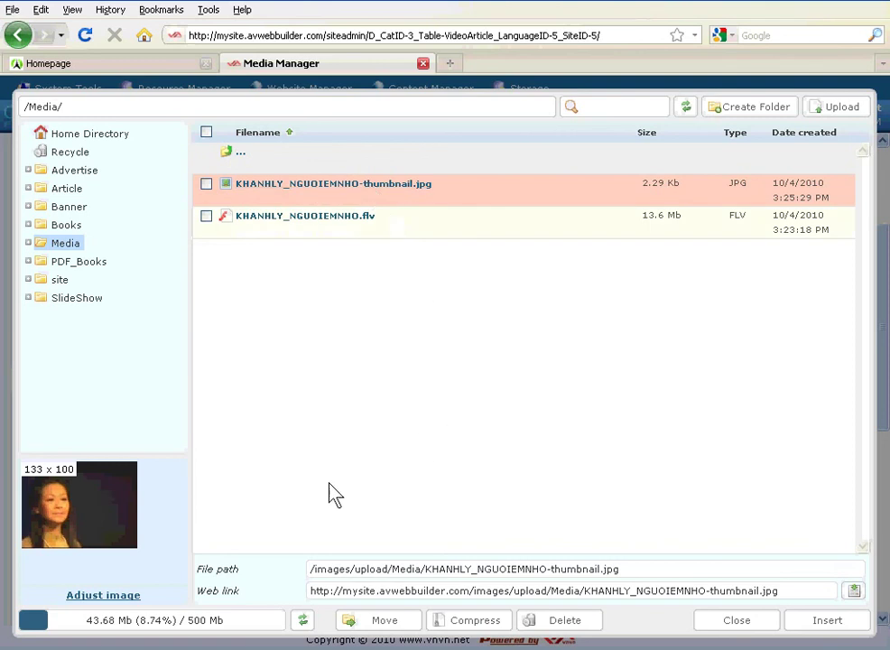
- Use the generated thumbnail as the Thumbnail Image and enter the author's name
left_click(828, 622)
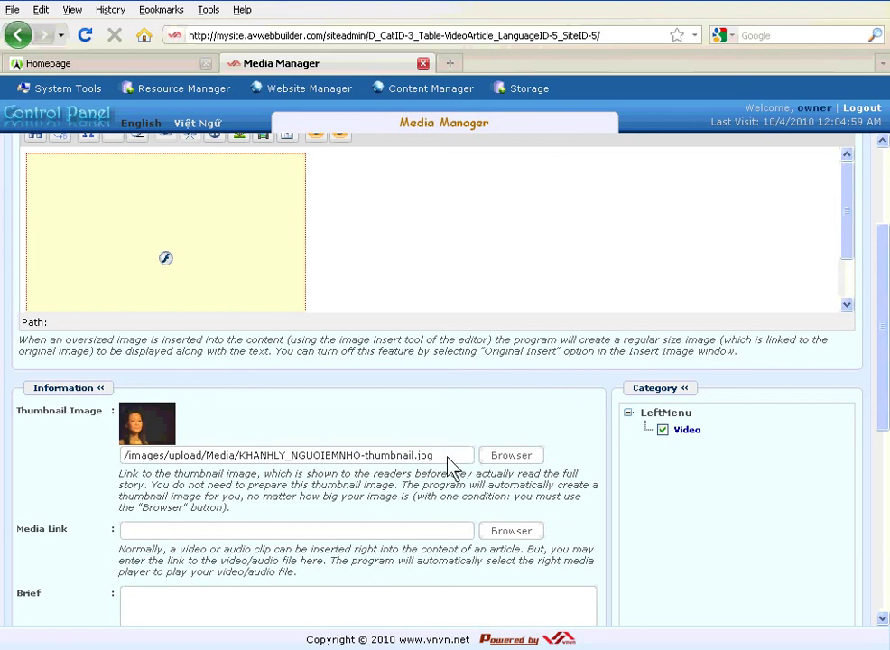
left_click_drag(448, 457, 123, 481)
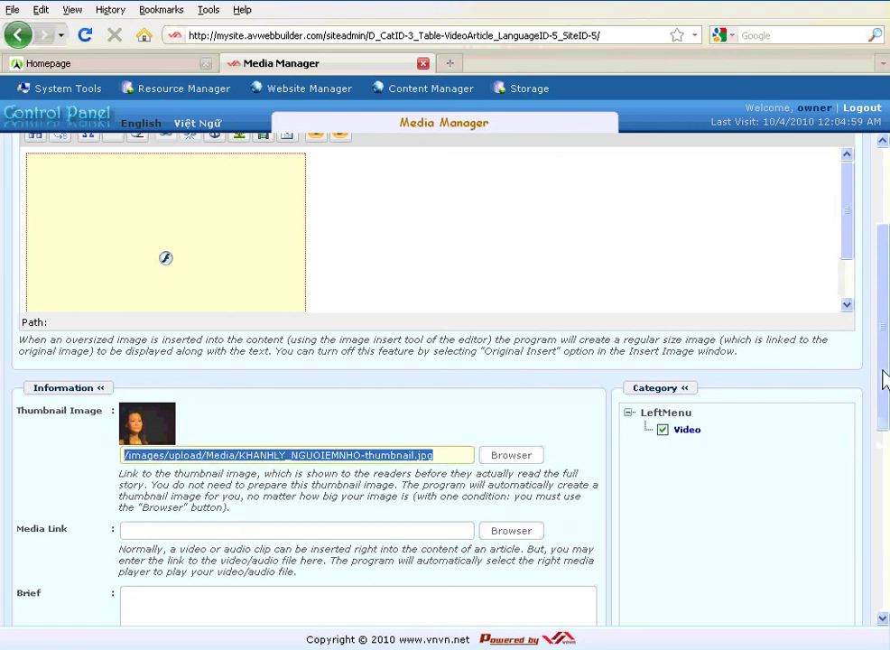
left_click_drag(883, 382, 885, 481)
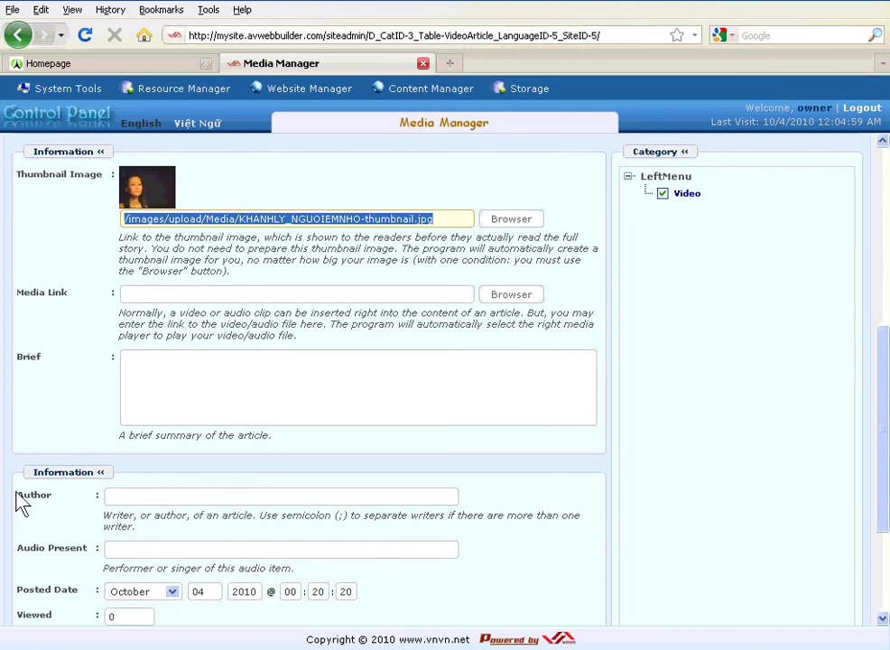
left_click_drag(18, 495, 68, 496)
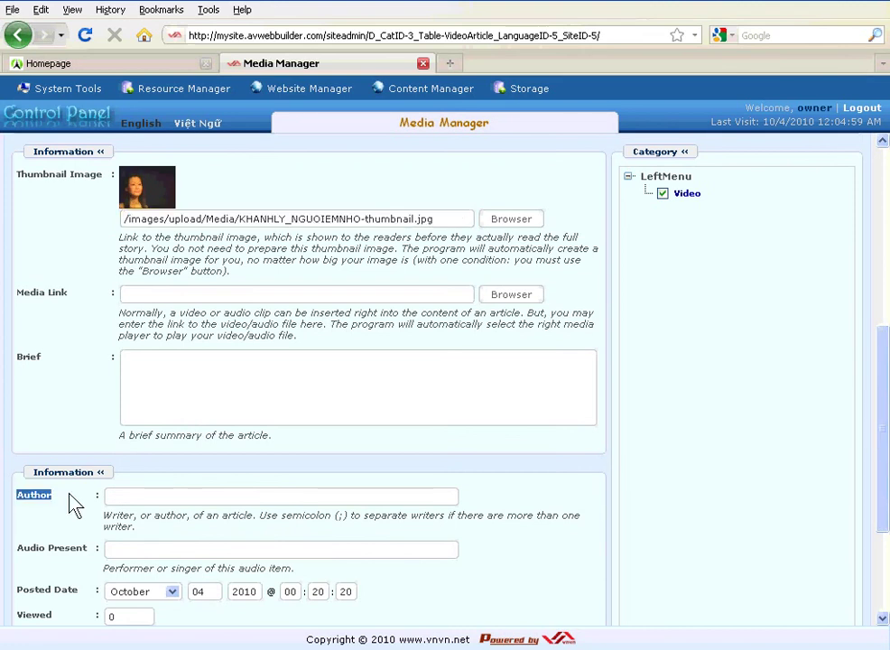
left_click(142, 499)
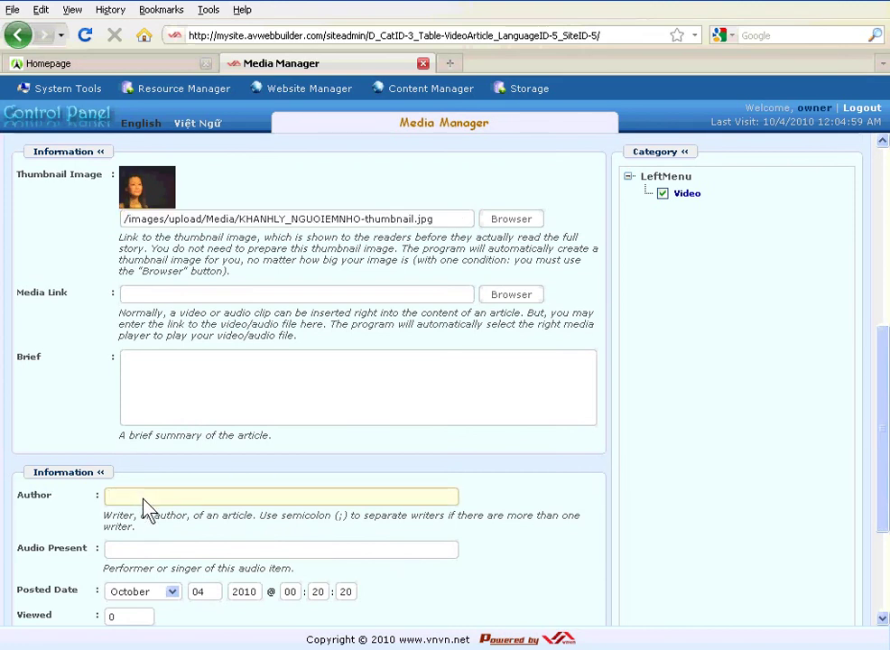
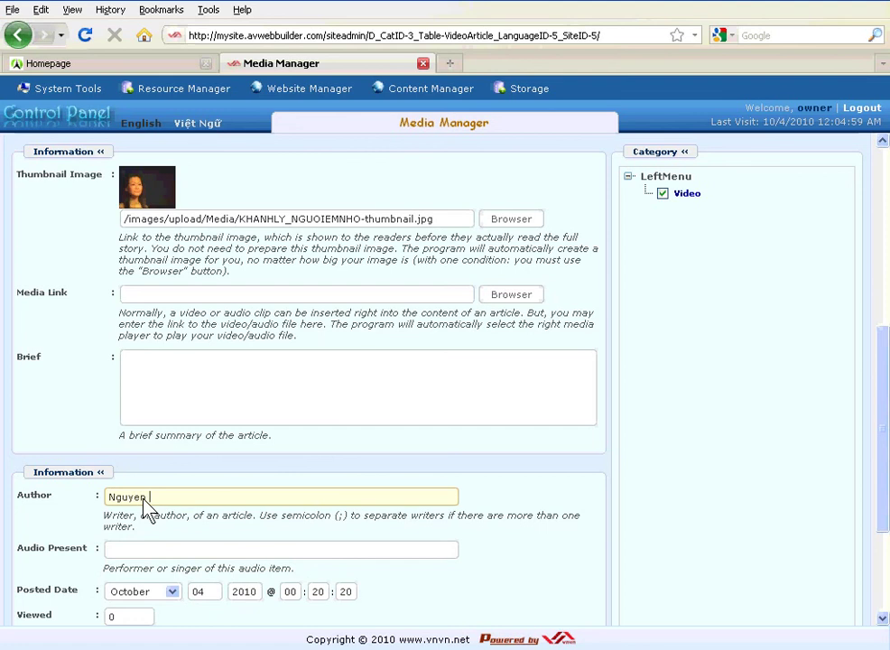
- Review the Brief and Audio Present fields, then scroll further down the form
double_click(21, 358)
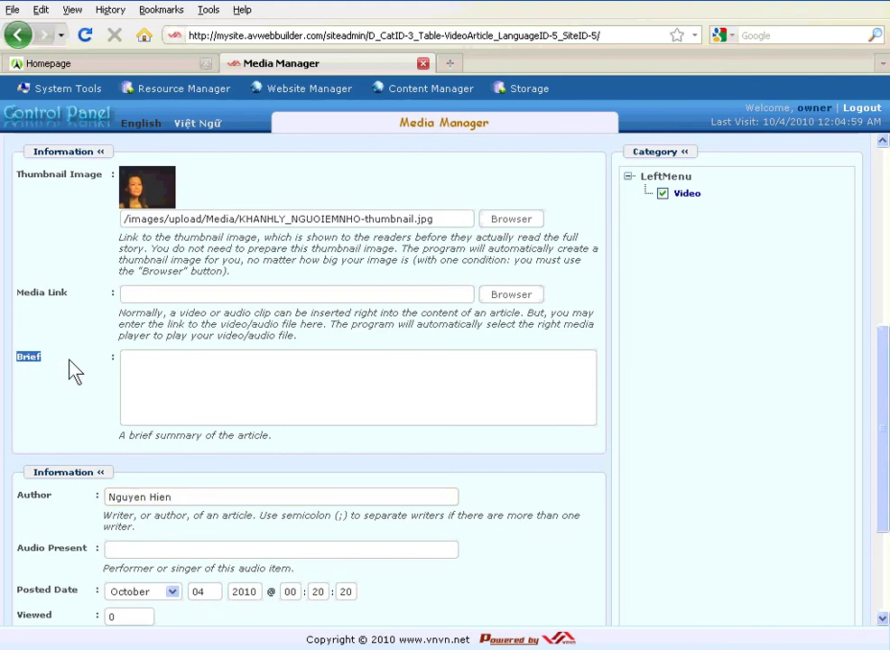
left_click(140, 374)
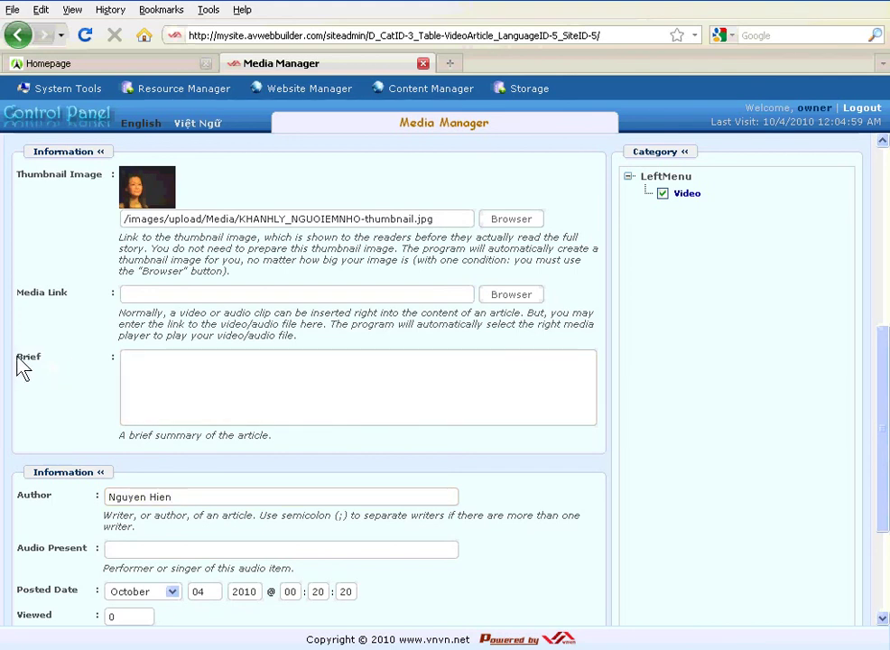
left_click(60, 370)
left_click(139, 412)
left_click(80, 379)
left_click_drag(17, 550, 93, 558)
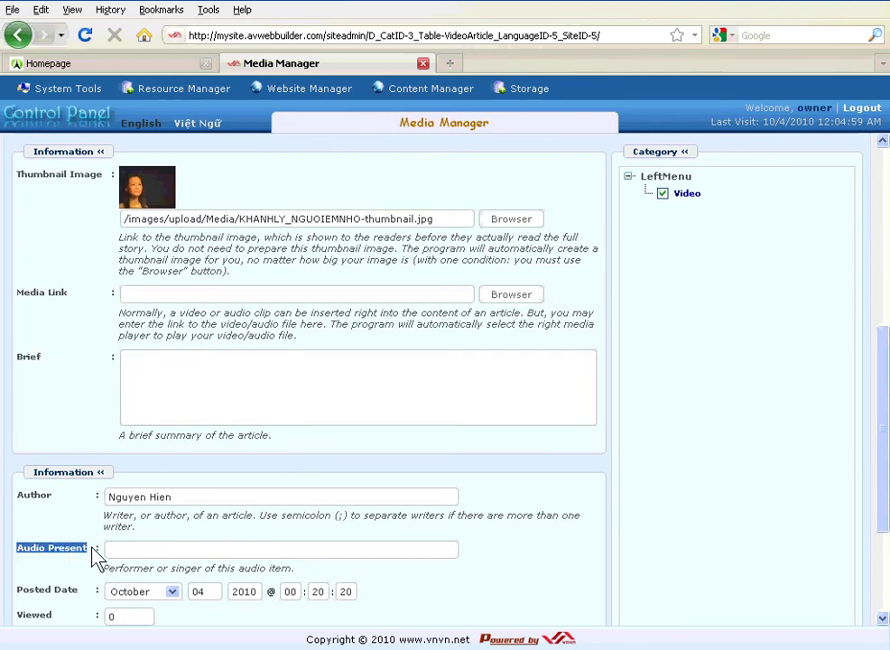
left_click(53, 574)
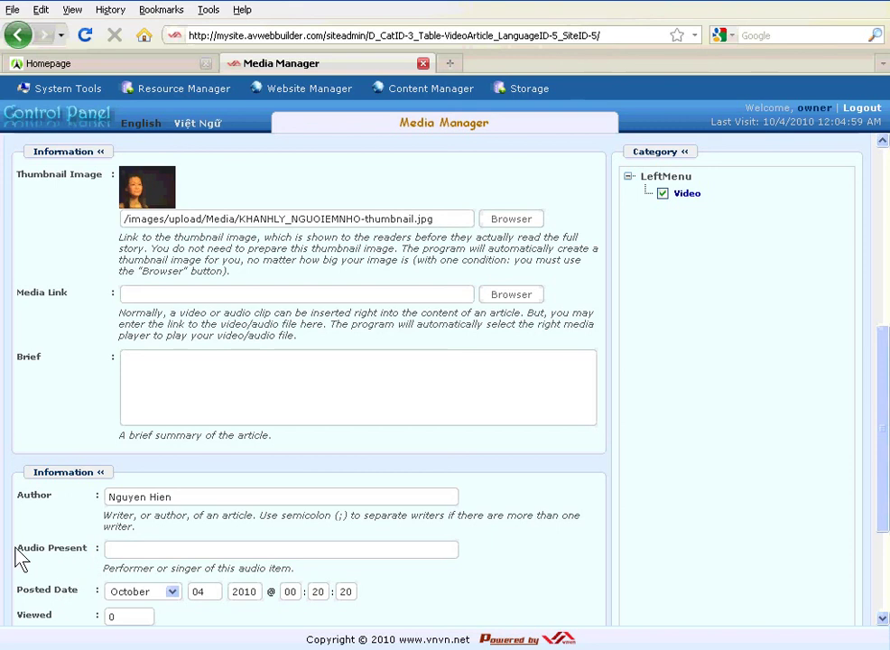
left_click_drag(17, 552, 93, 562)
left_click(88, 578)
left_click(113, 553)
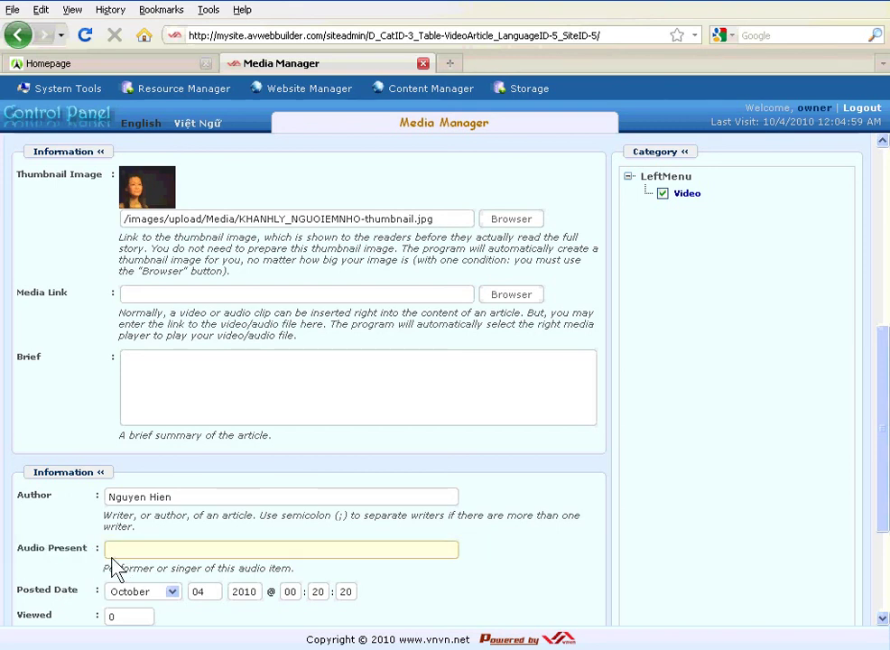
left_click_drag(20, 553, 46, 553)
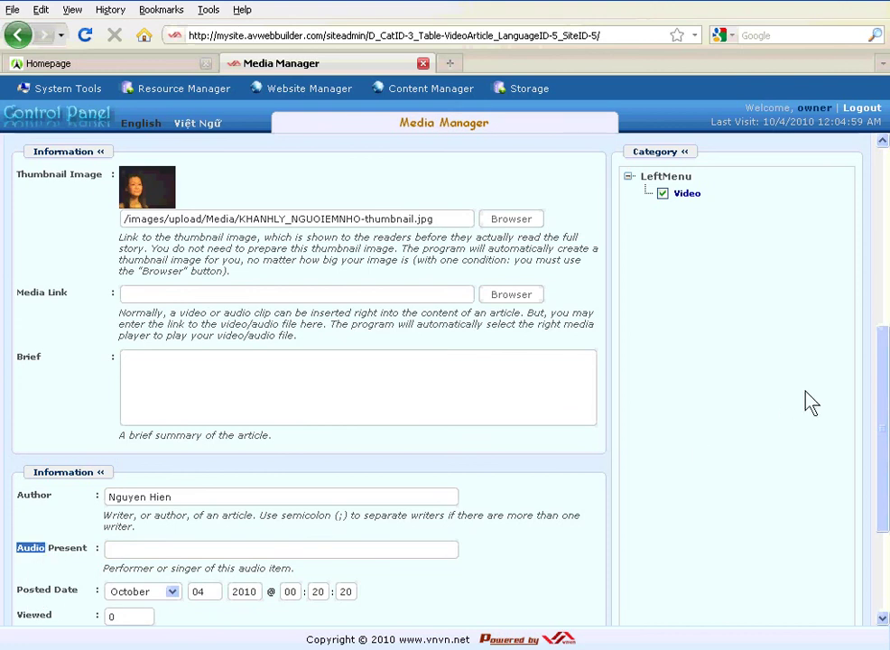
left_click_drag(882, 398, 882, 482)
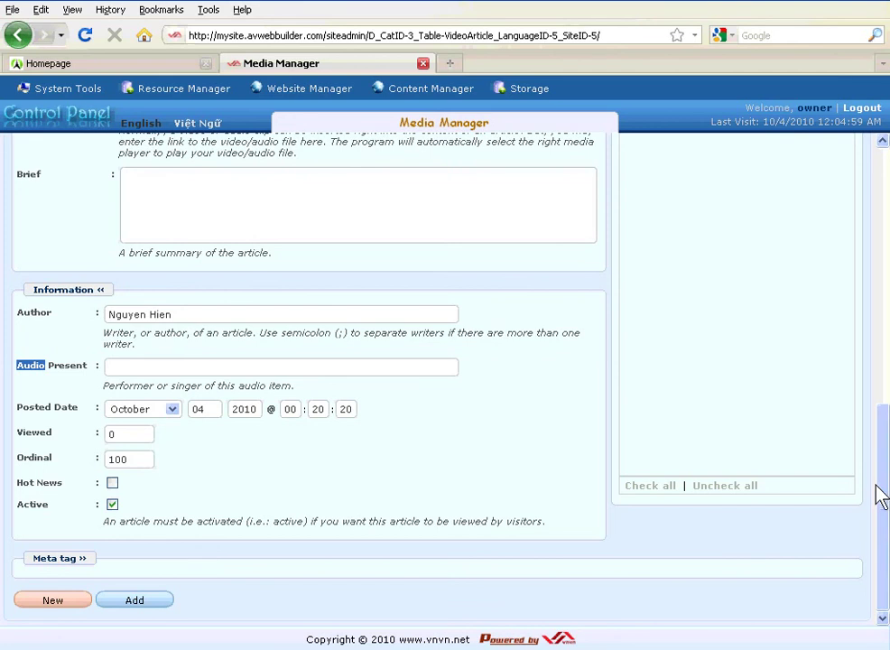
- Set the Ordinal value to 100
left_click_drag(16, 458, 69, 466)
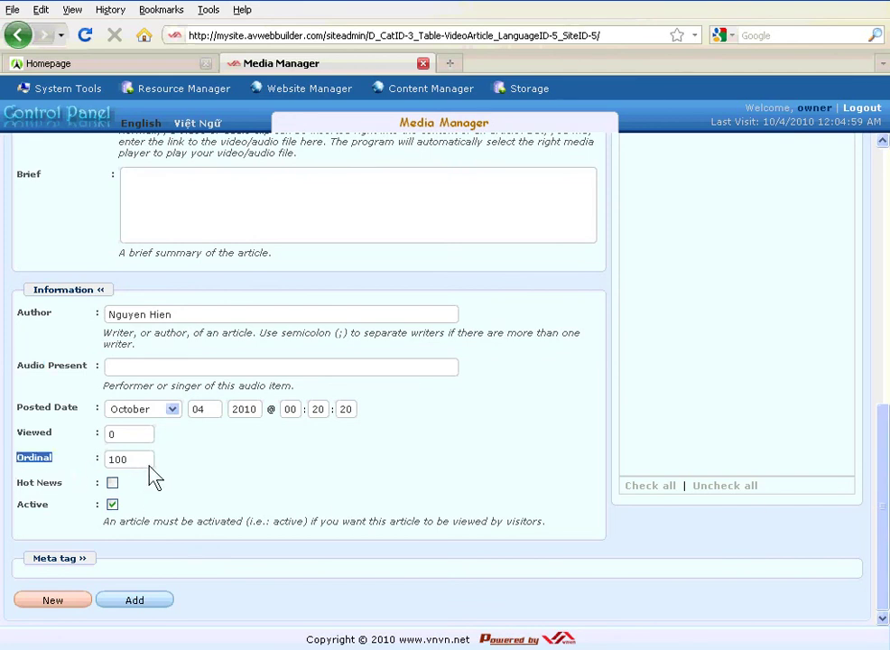
key("Tab")
type("99")
type("1")
type("00")
left_click_drag(142, 460, 108, 463)
type("100")
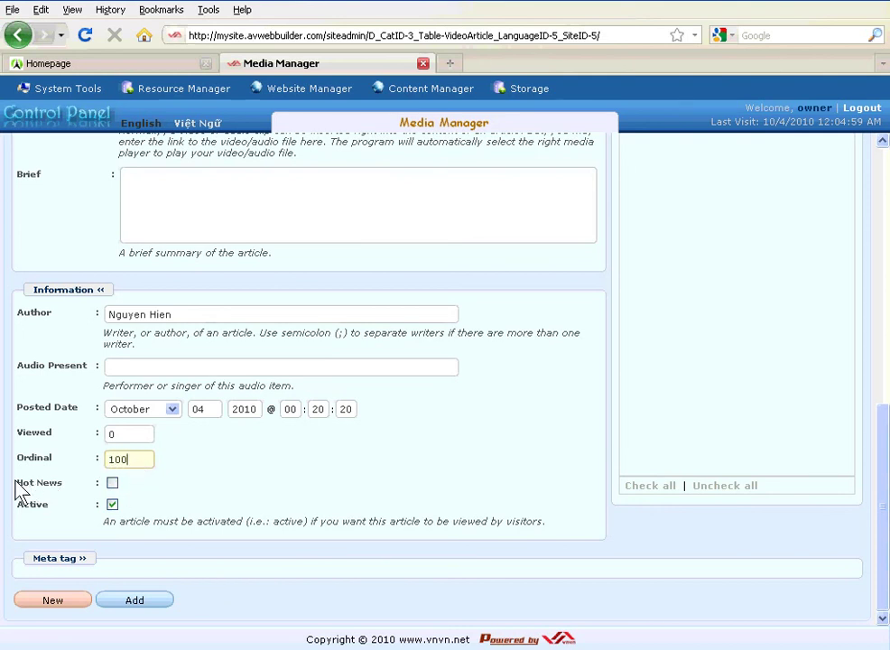
- Mark the video item as Hot News and keep it Active
left_click_drag(18, 483, 61, 483)
left_click(112, 484)
left_click(111, 501)
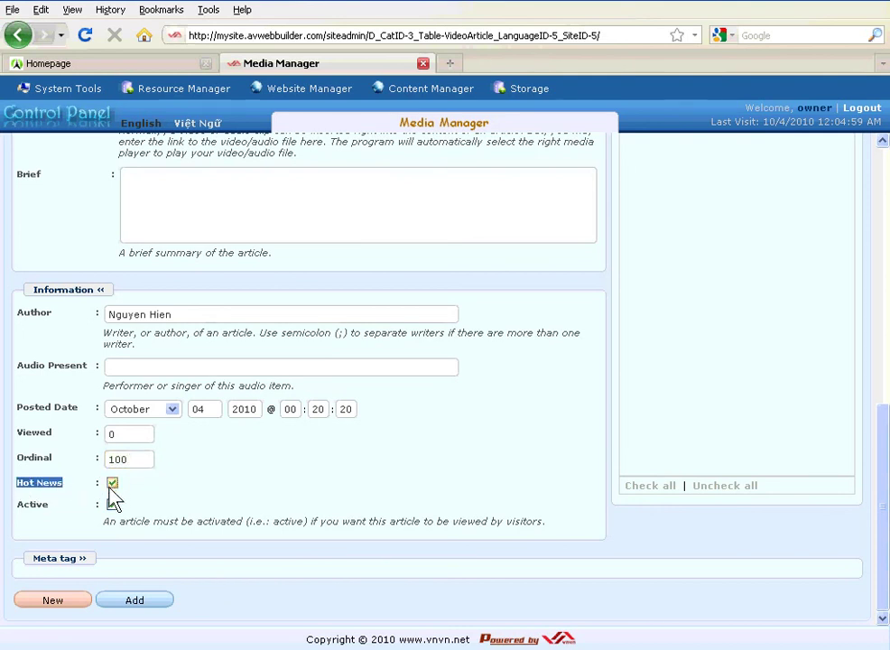
left_click(112, 503)
left_click(112, 483)
left_click(112, 483)
left_click(112, 483)
left_click(112, 483)
- Add the video item, confirming Data Added Successfully, and switch to the public homepage
left_click(135, 605)
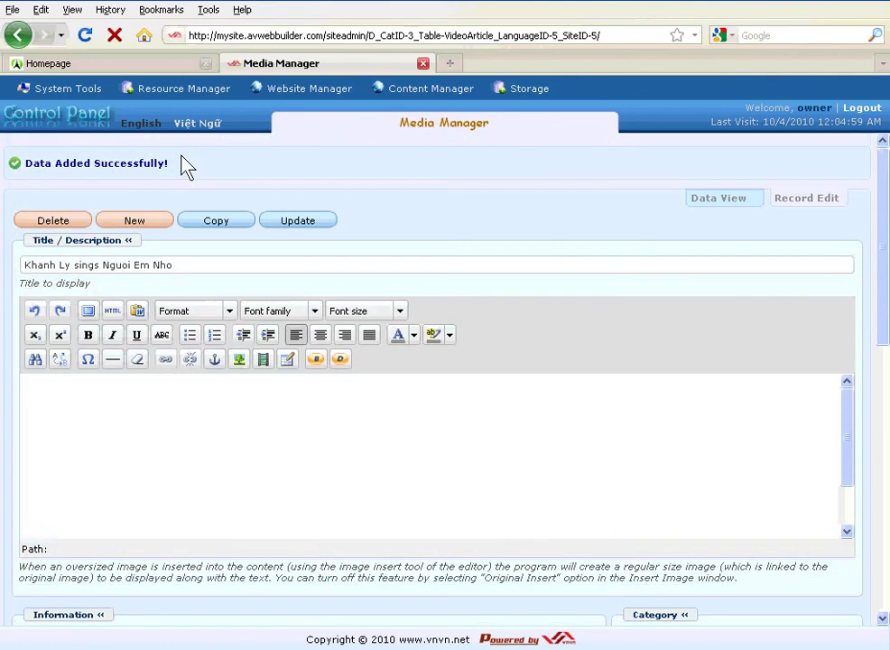
left_click_drag(195, 171, 26, 169)
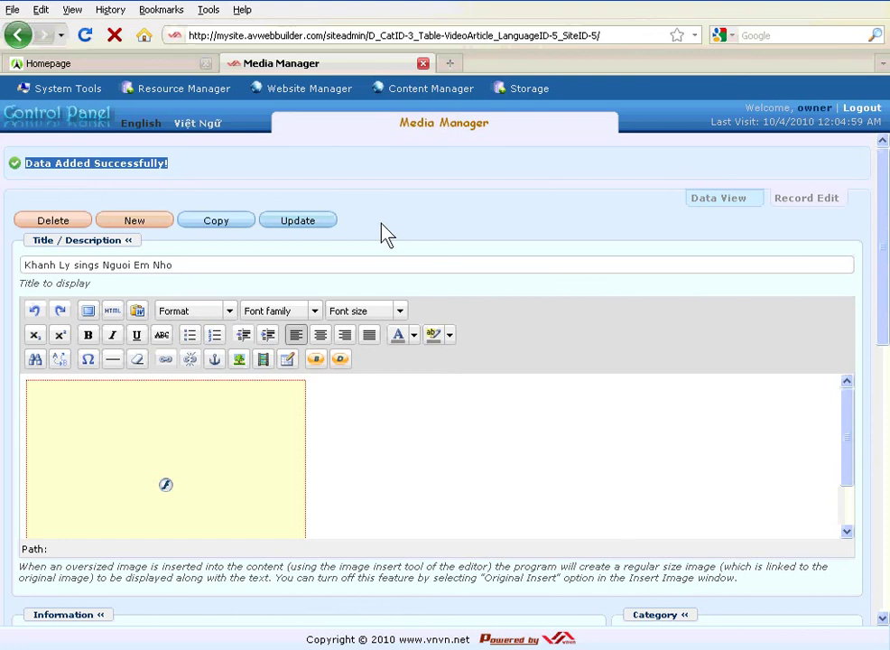
left_click(84, 65)
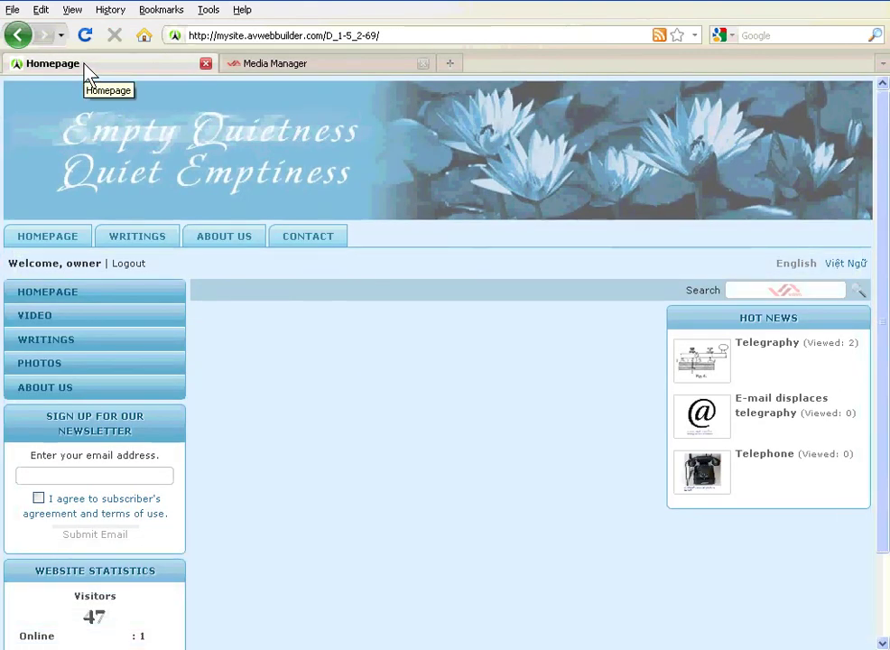
- Play and pause 'Khanh Ly sings Nguoi Em Nho' on the site's Video page, then return to its admin record
left_click(38, 320)
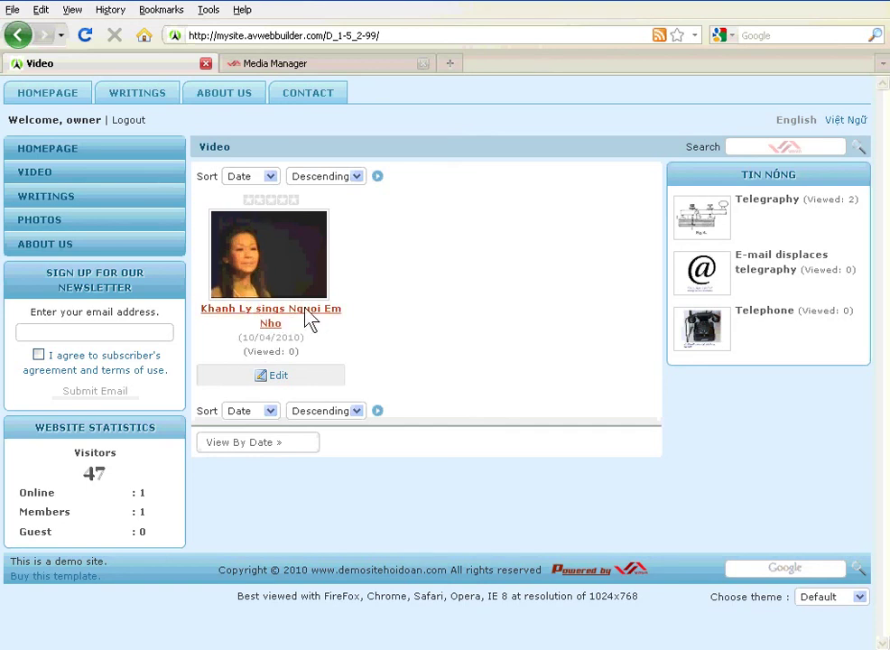
left_click(289, 316)
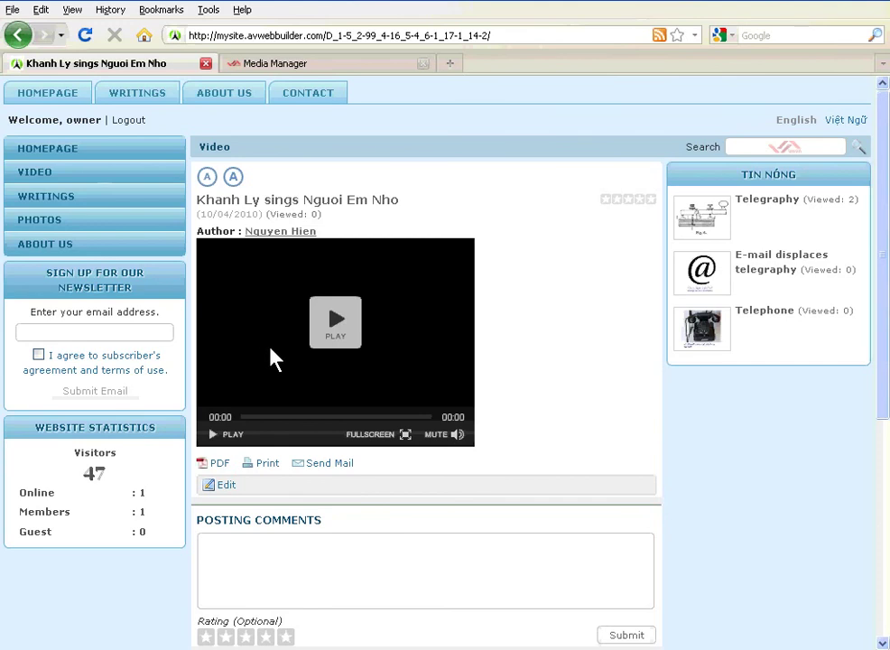
left_click(337, 323)
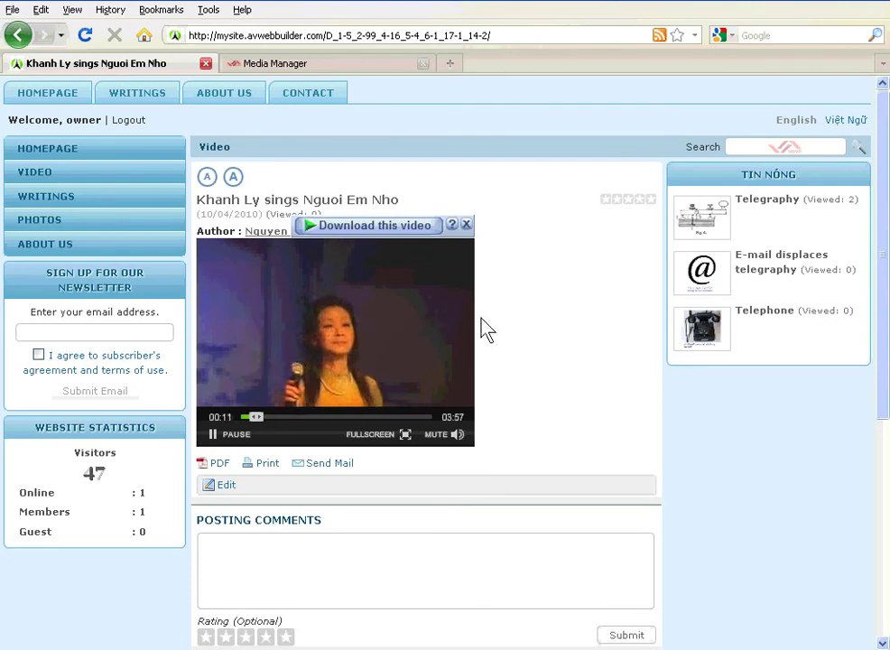
left_click(213, 435)
left_click(285, 65)
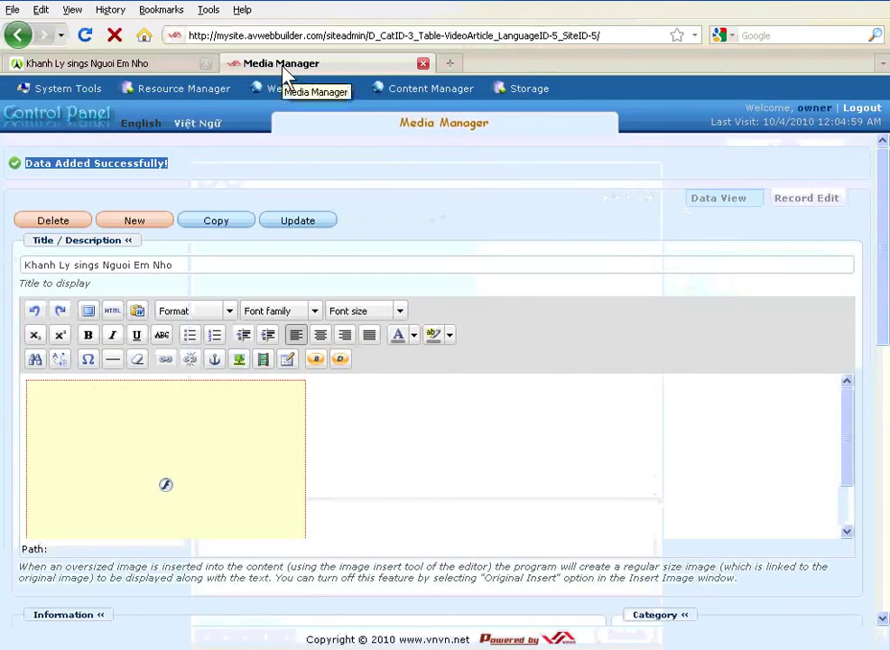
- Centre the embedded FLV player, update the record, and reload the public video page
mouse_move(284, 108)
left_click(193, 411)
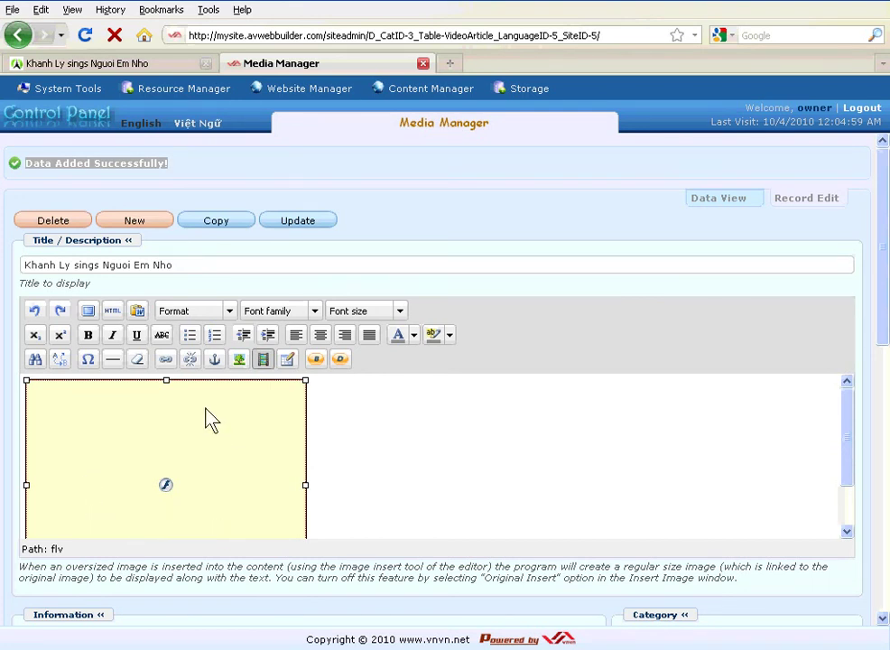
left_click_drag(845, 421, 866, 424)
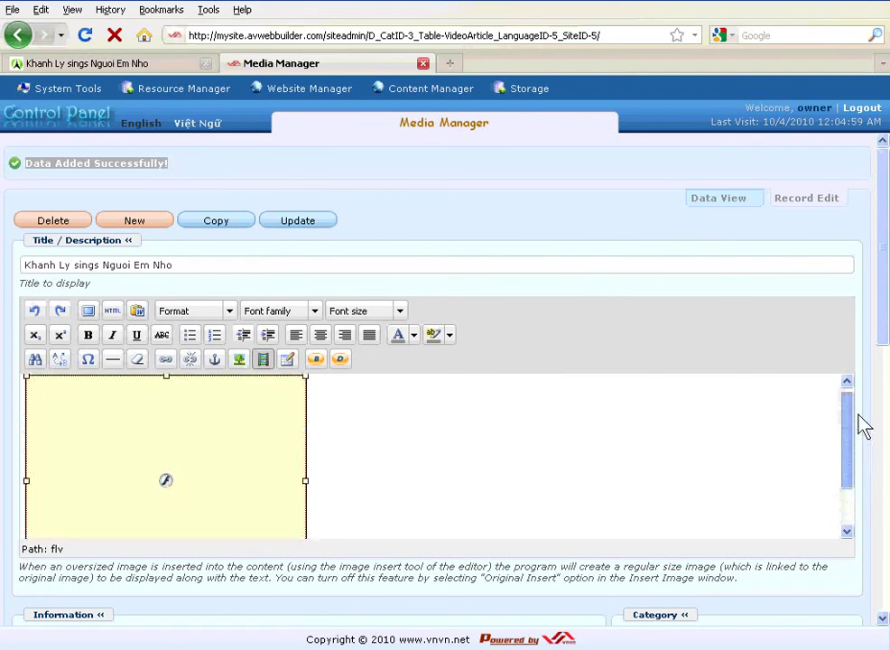
left_click(321, 338)
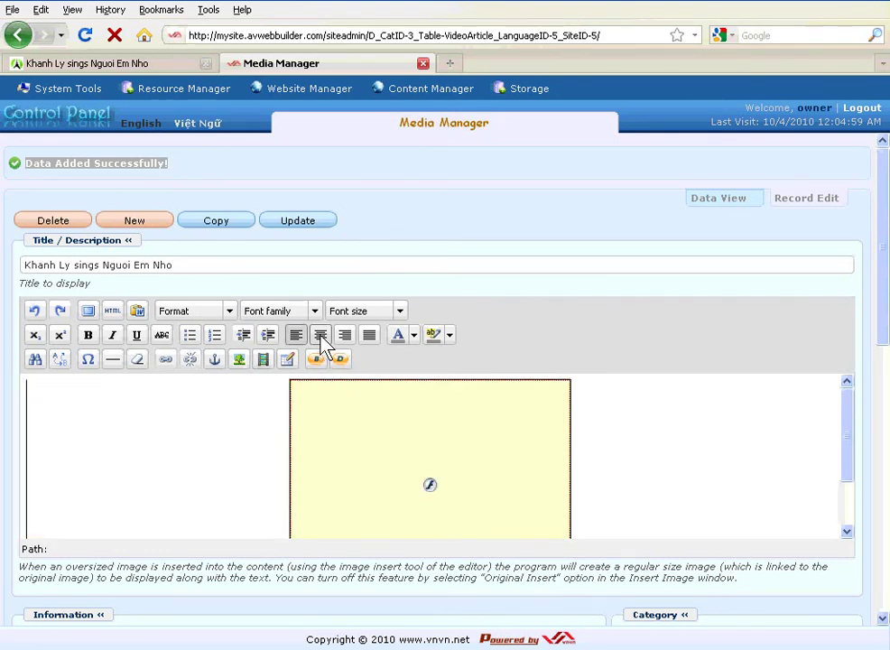
left_click(305, 223)
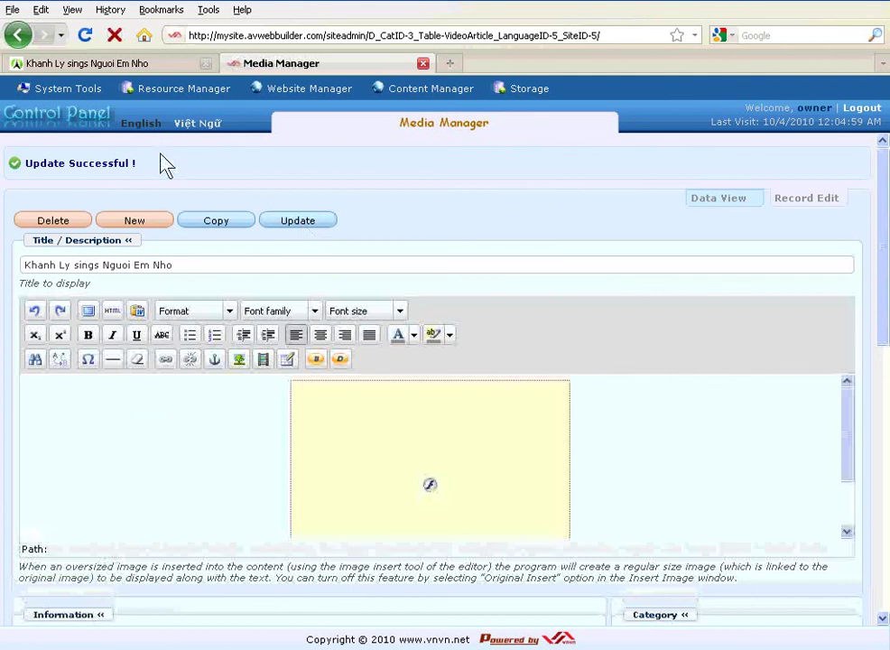
left_click_drag(153, 166, 24, 169)
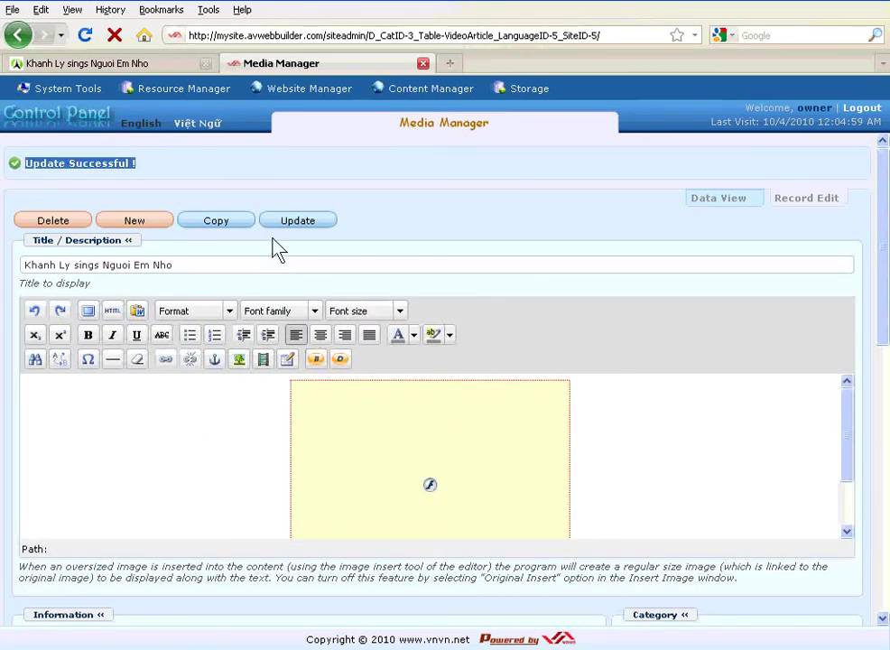
left_click(128, 65)
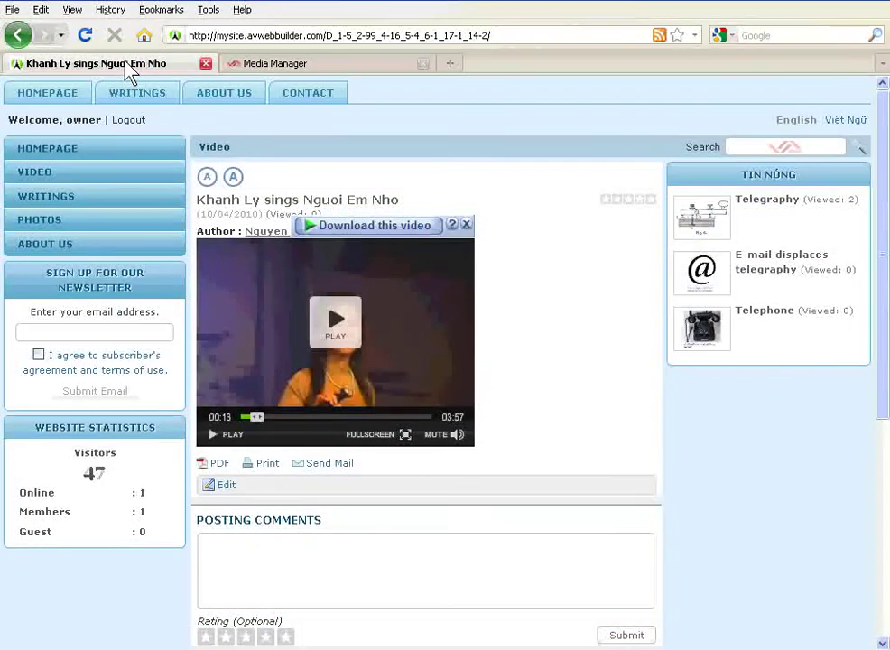
left_click(85, 36)
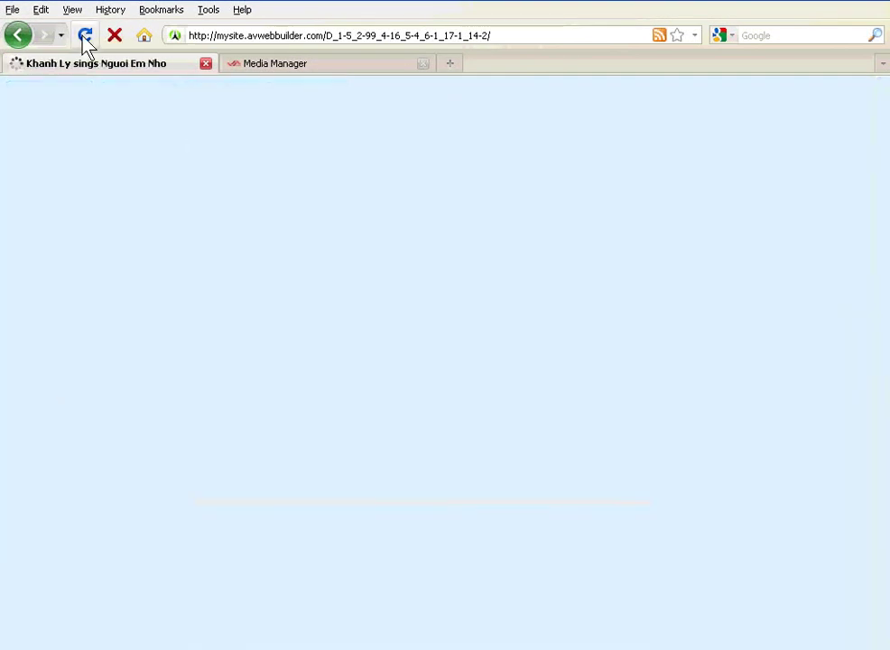